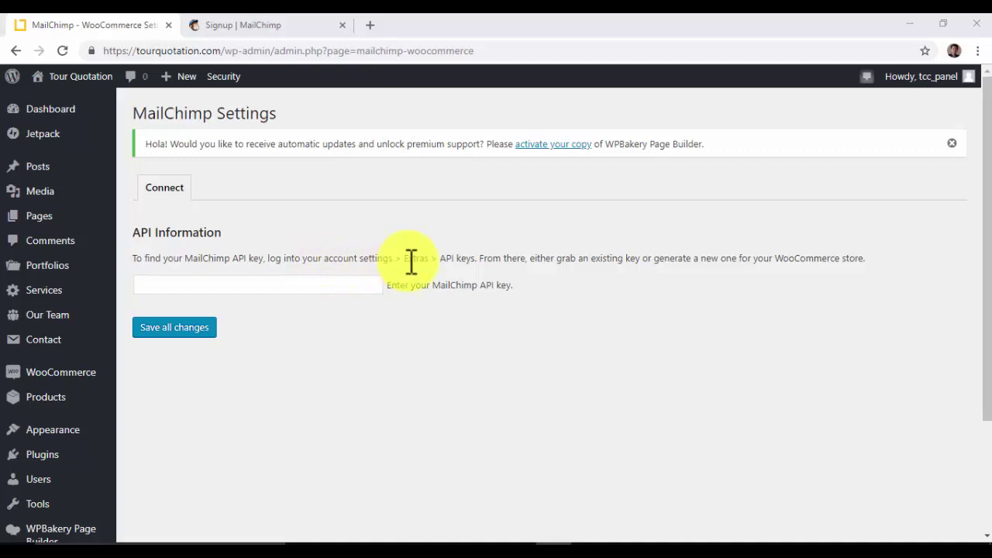
- Review the Extras note in the API key instructions, then switch to the MailChimp signup tab
drag(402, 260, 431, 261)
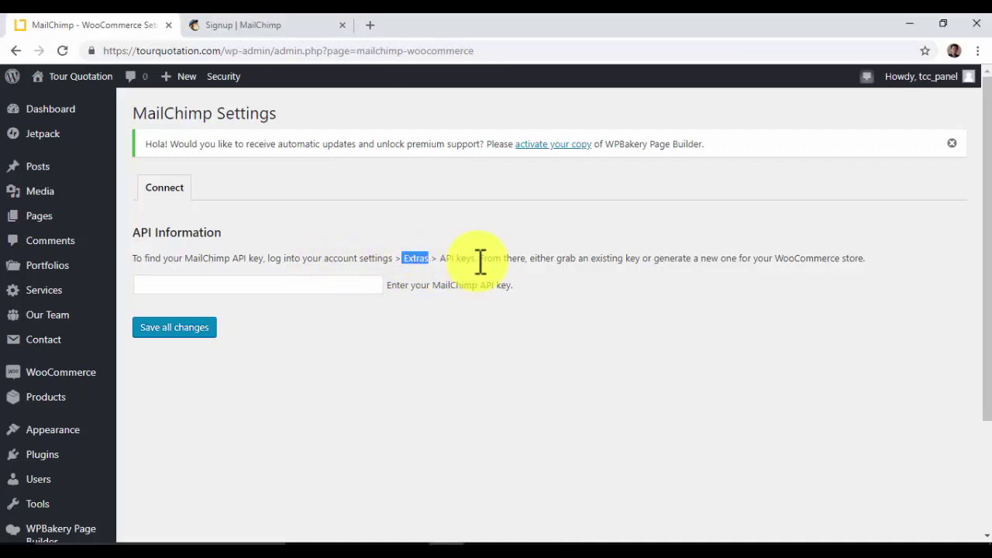
click(274, 25)
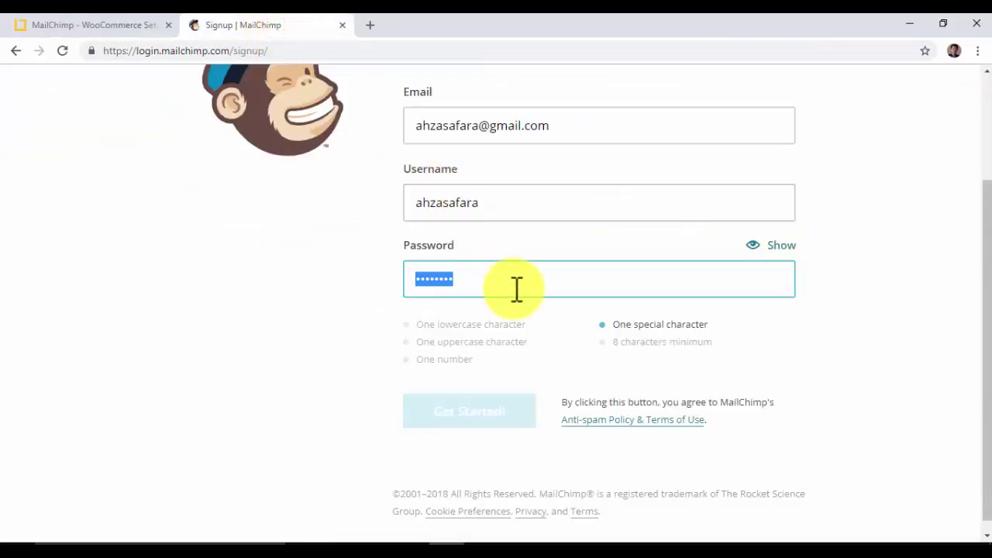
- Replace the signup password with a stronger pasted one, confirm it's secure, and submit signup
scroll(511, 288, up, 2)
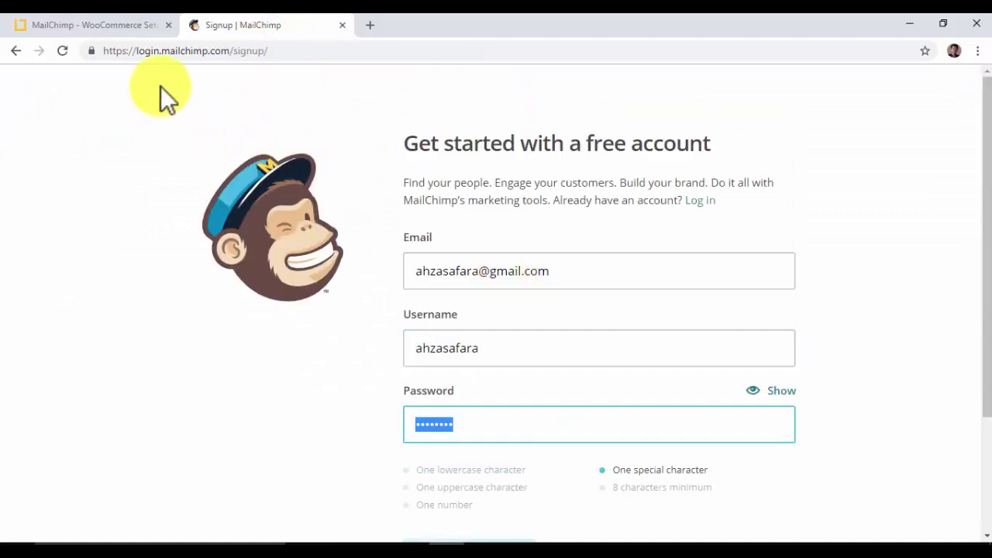
click(168, 52)
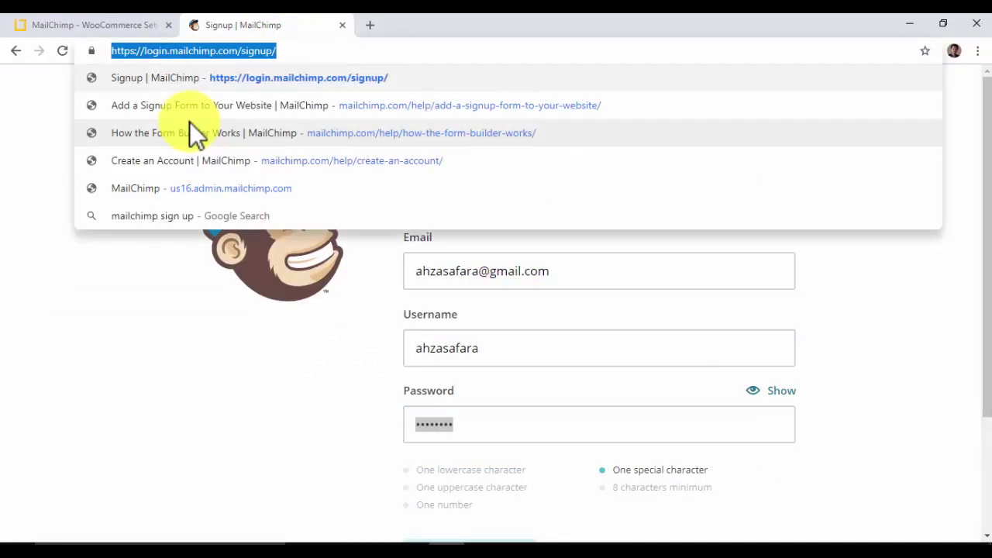
click(24, 101)
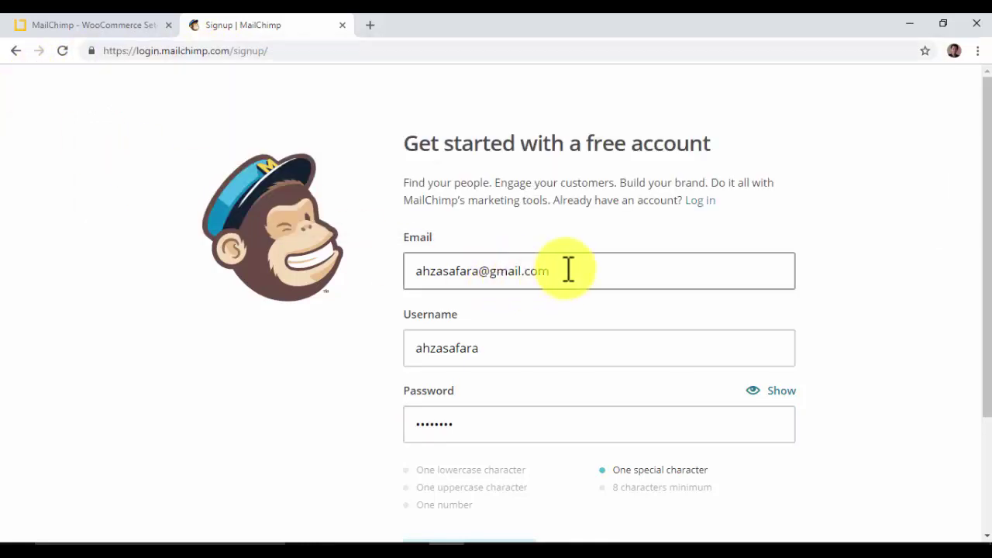
click(468, 428)
scroll(474, 429, down, 2)
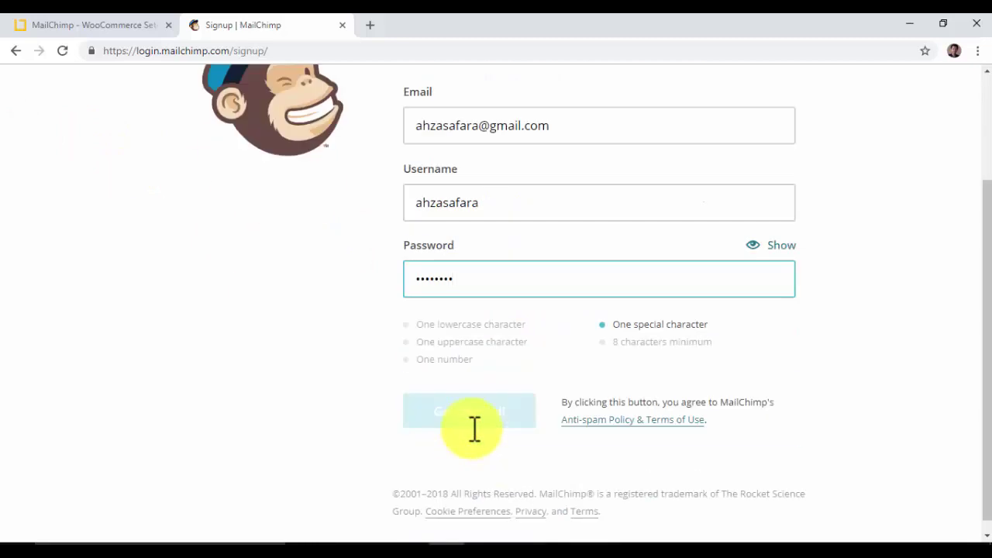
click(475, 272)
double_click(476, 272)
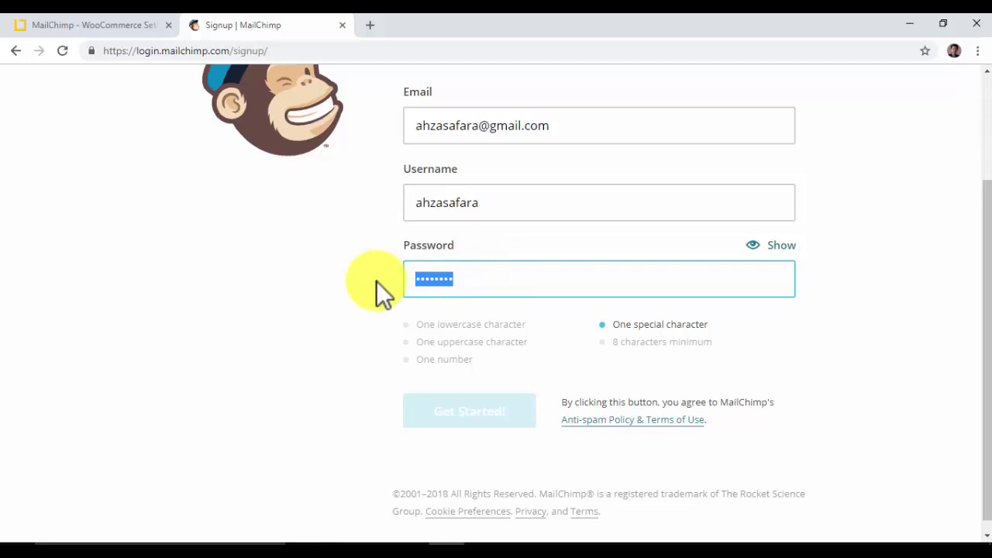
key(ctrl+v)
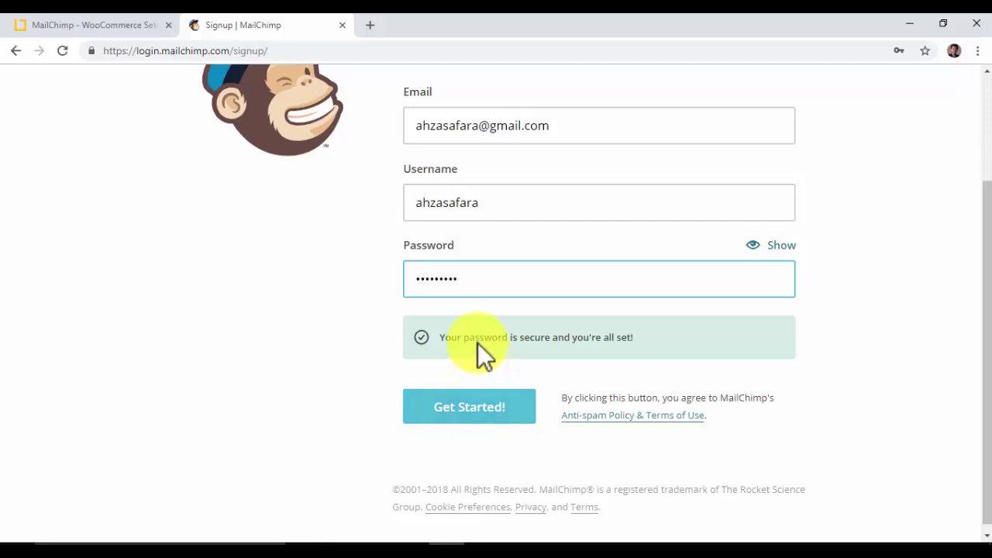
drag(475, 337, 529, 341)
click(470, 411)
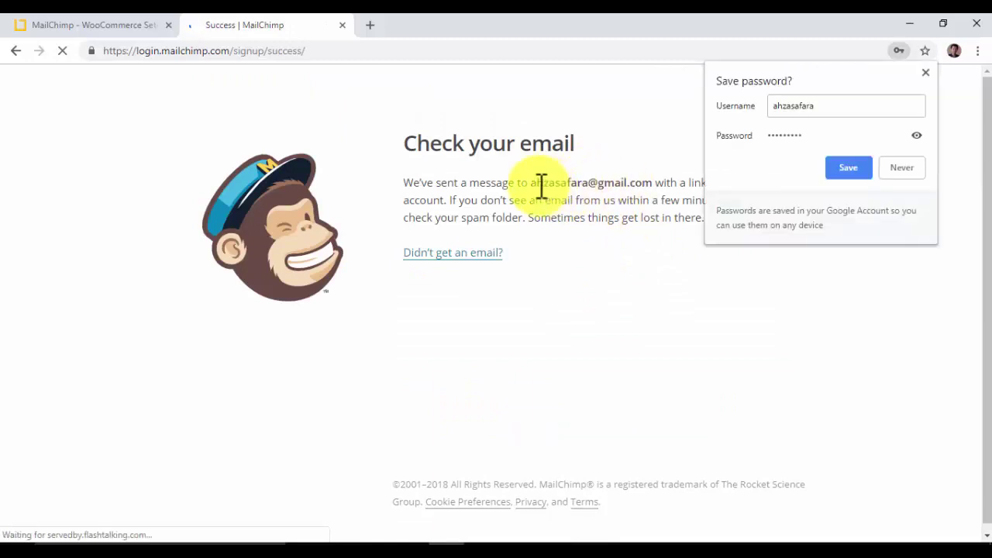
- Decline saving the password, note the confirmation email address, and open a new tab
click(893, 169)
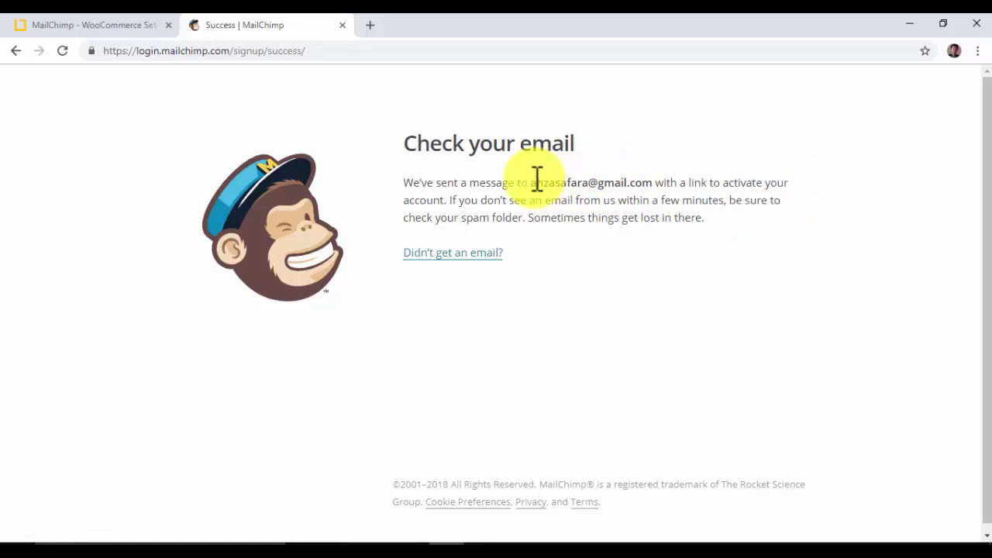
drag(538, 184, 655, 186)
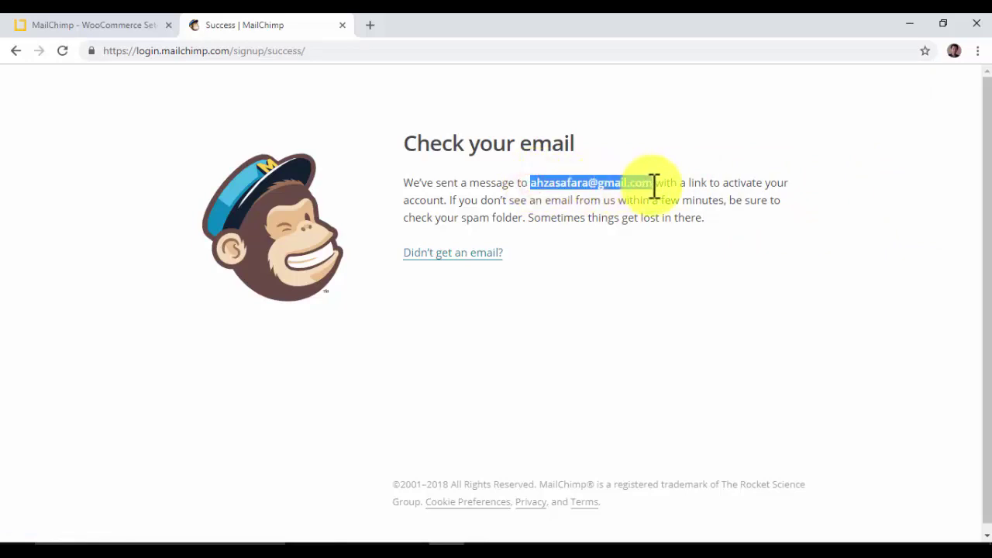
click(375, 25)
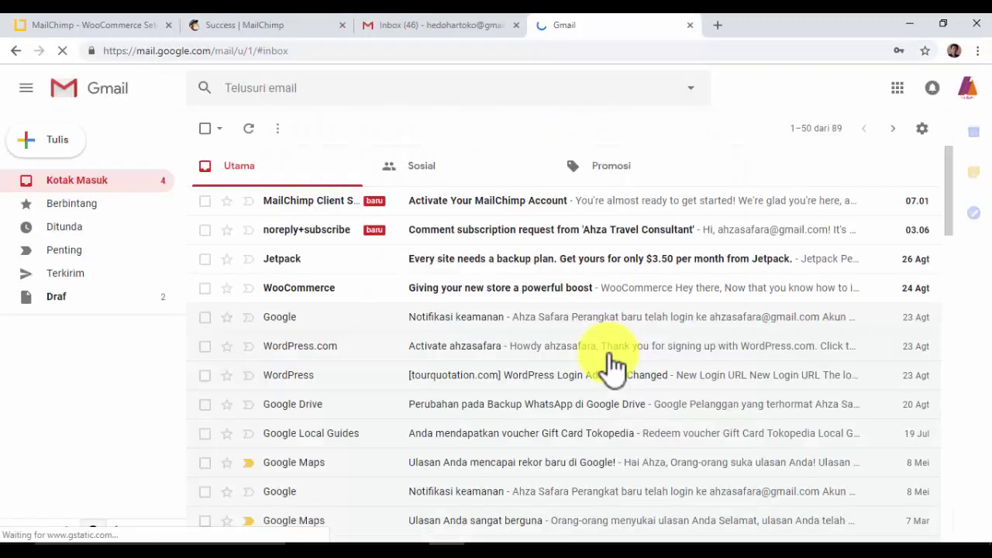
- Open the 'Activate Your MailChimp Account' email in Gmail and follow its Activate Account link
click(456, 214)
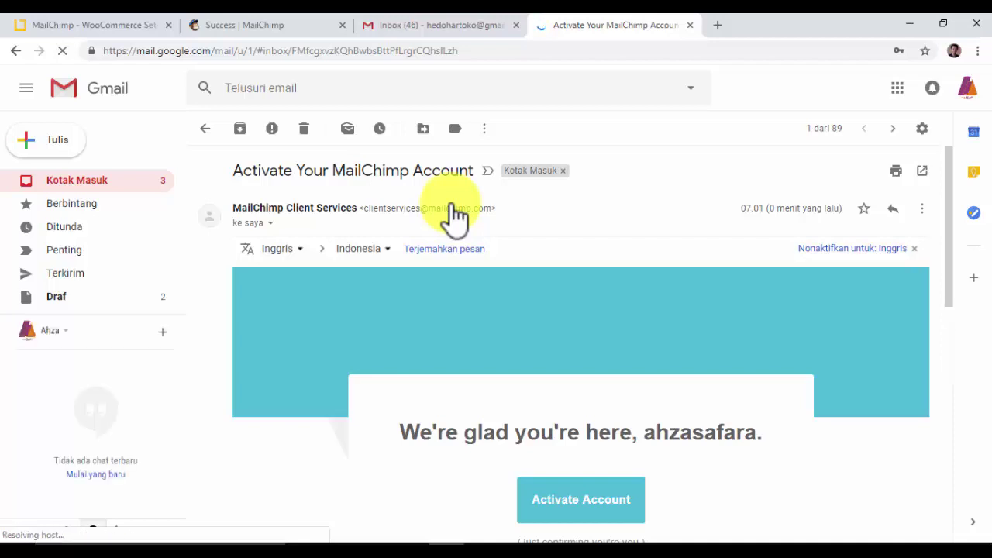
click(582, 521)
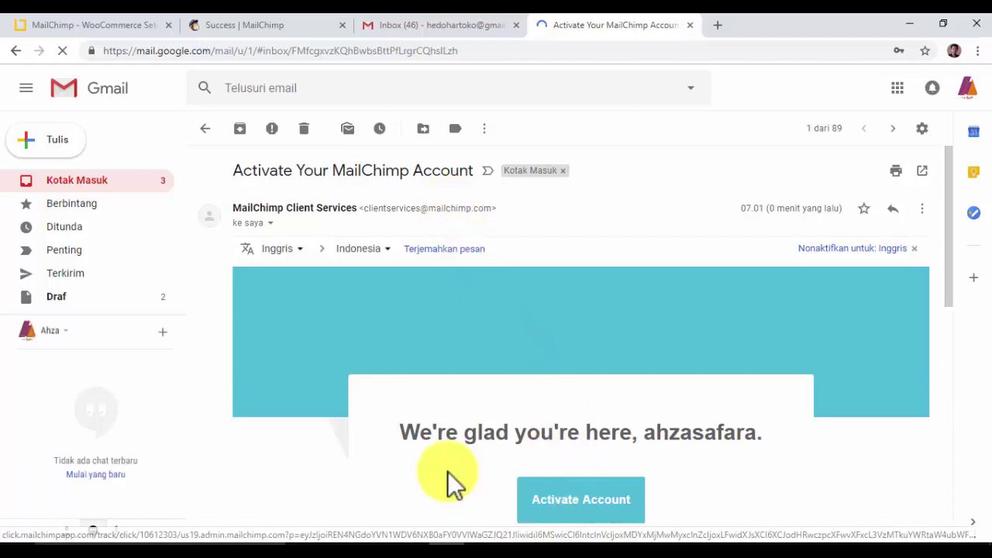
scroll(511, 433, down, 2)
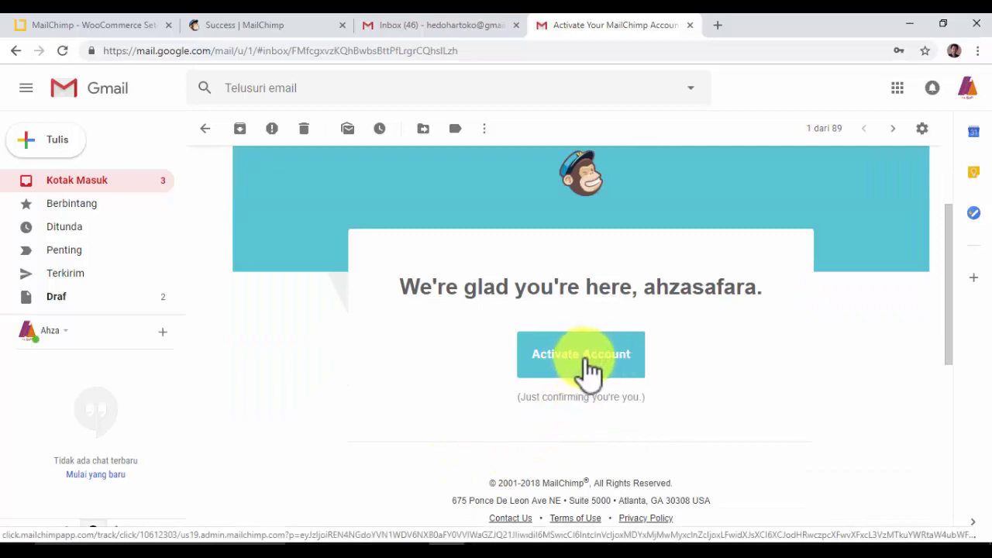
click(585, 358)
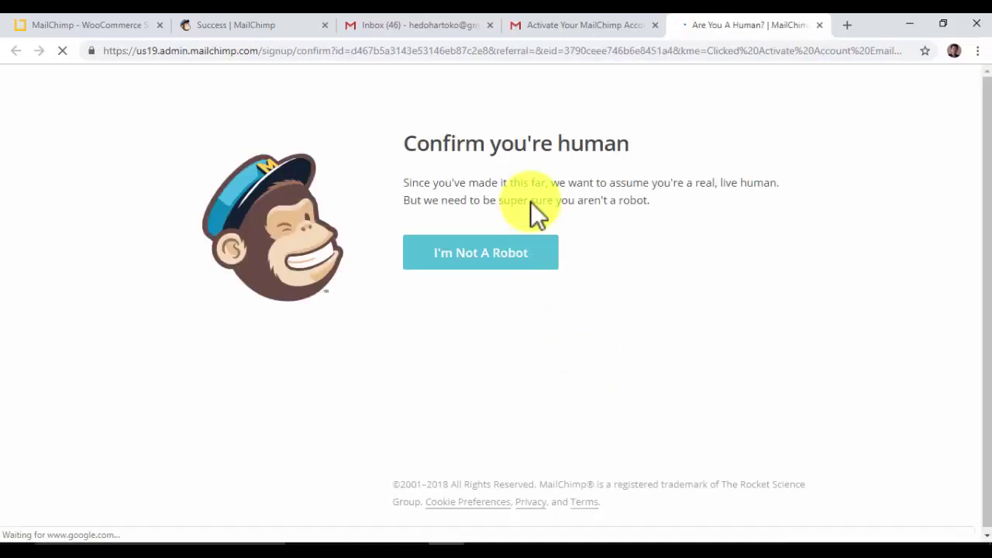
- Pass the I'm Not A Robot check, enter the first and last name, and continue
click(480, 256)
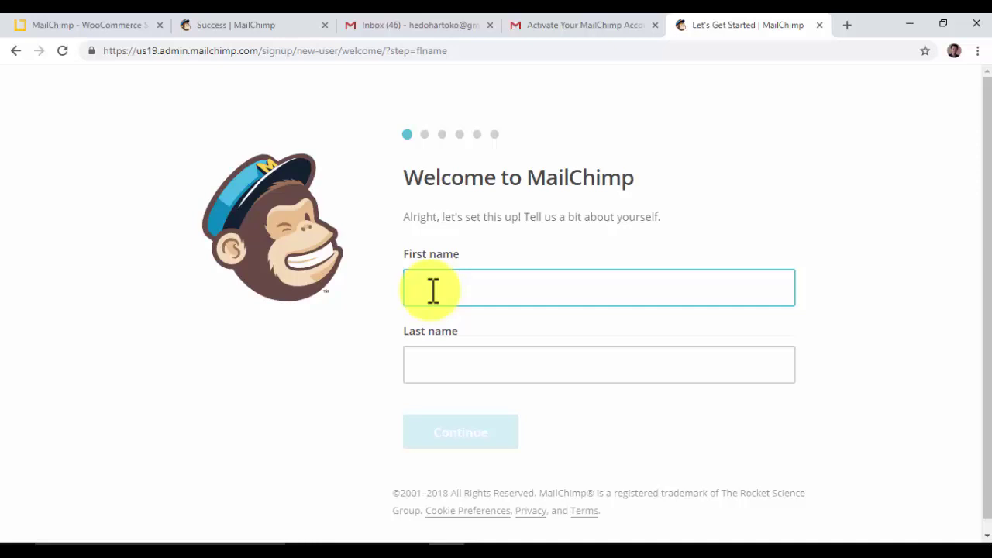
click(432, 290)
click(434, 369)
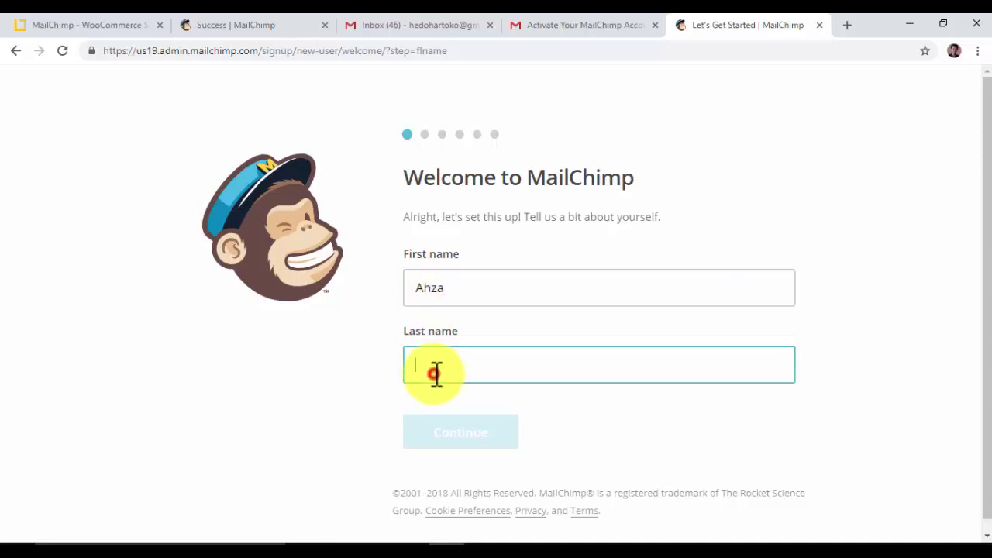
text(Safara)
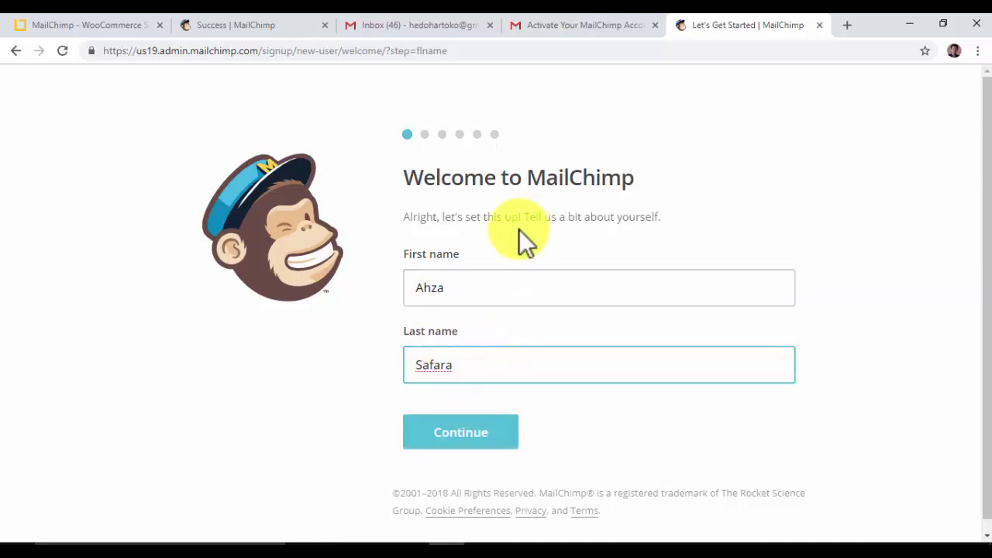
click(454, 447)
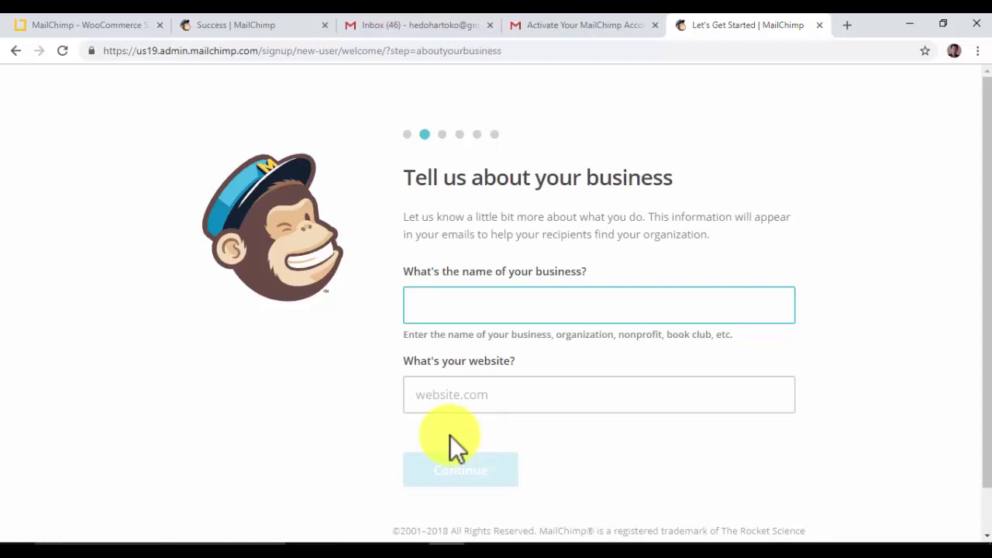
text(Tour Quotation)
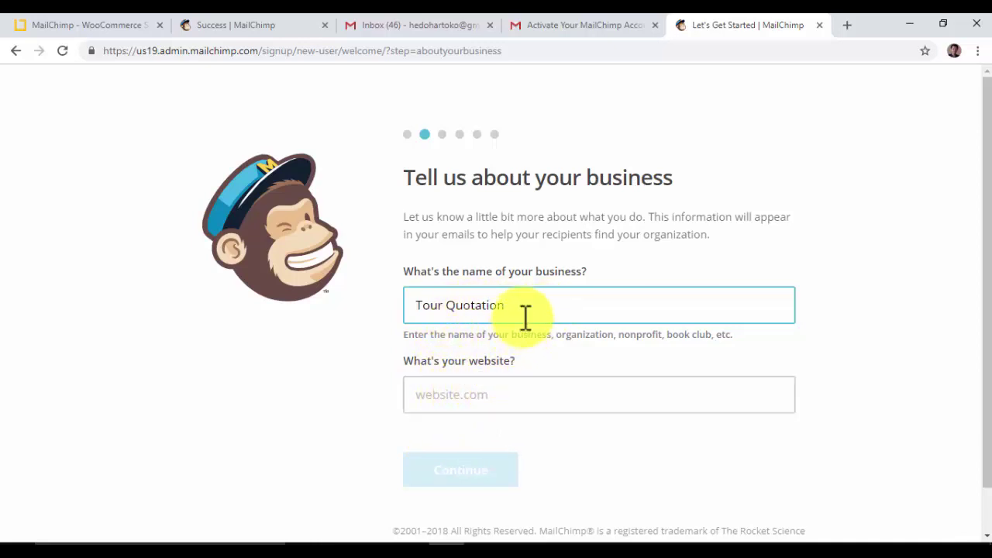
click(457, 389)
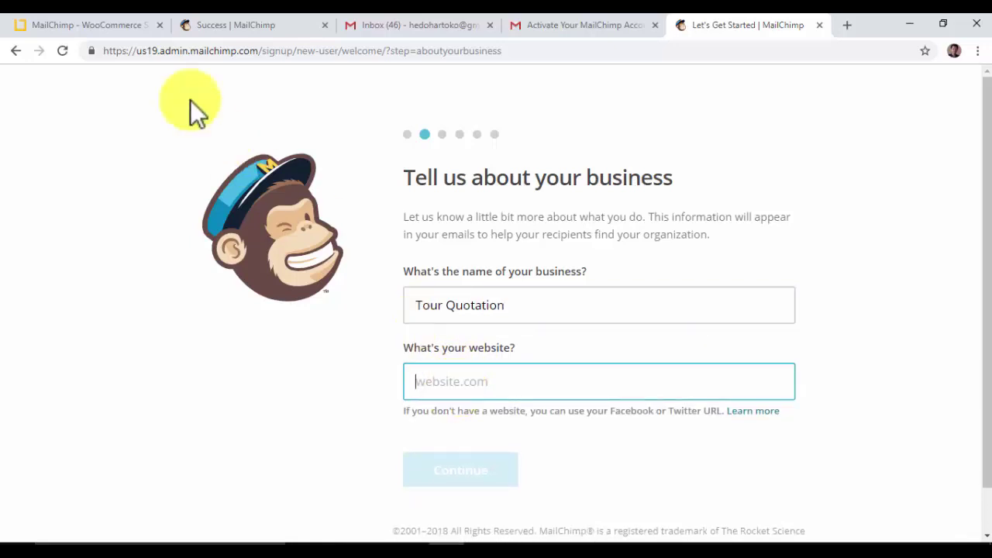
click(115, 27)
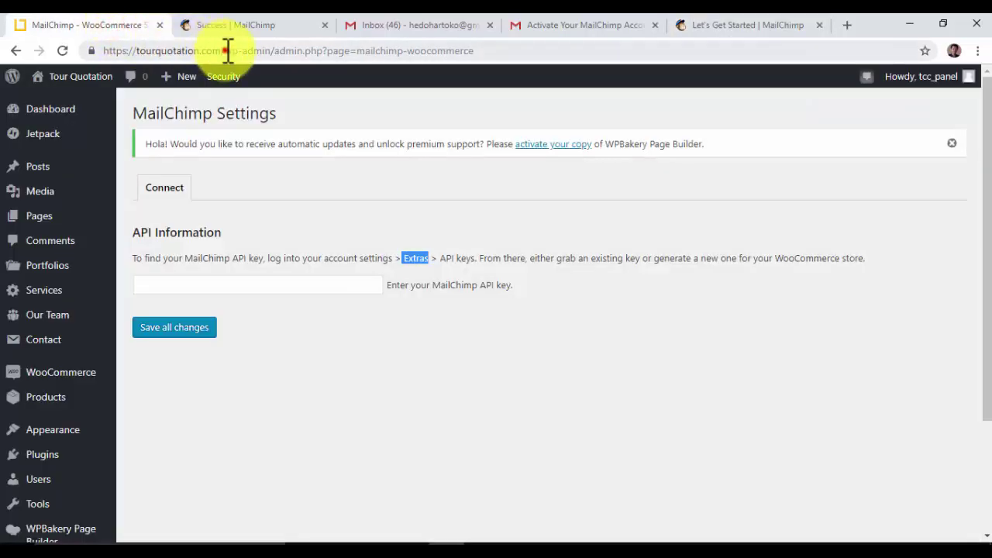
drag(225, 50, 85, 49)
key(ctrl+c)
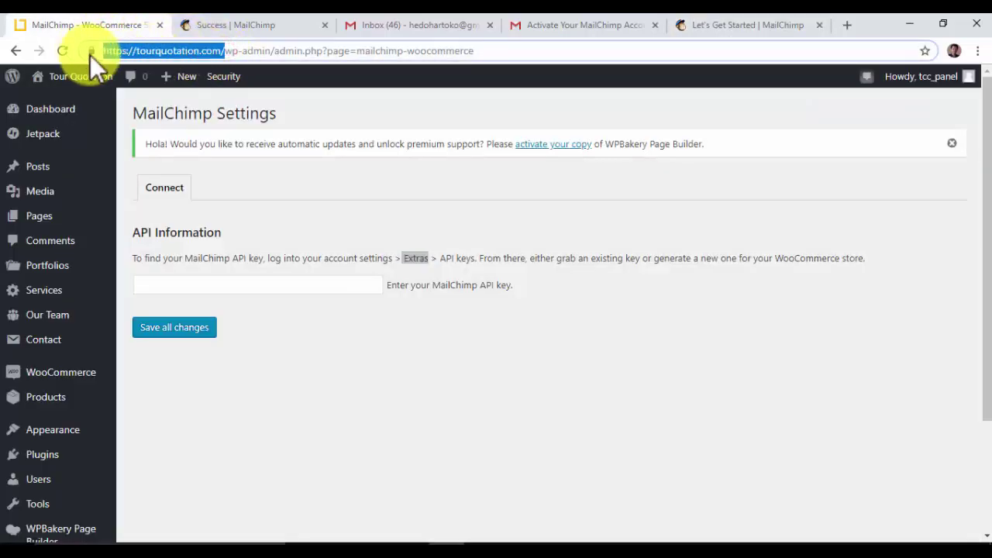
click(705, 26)
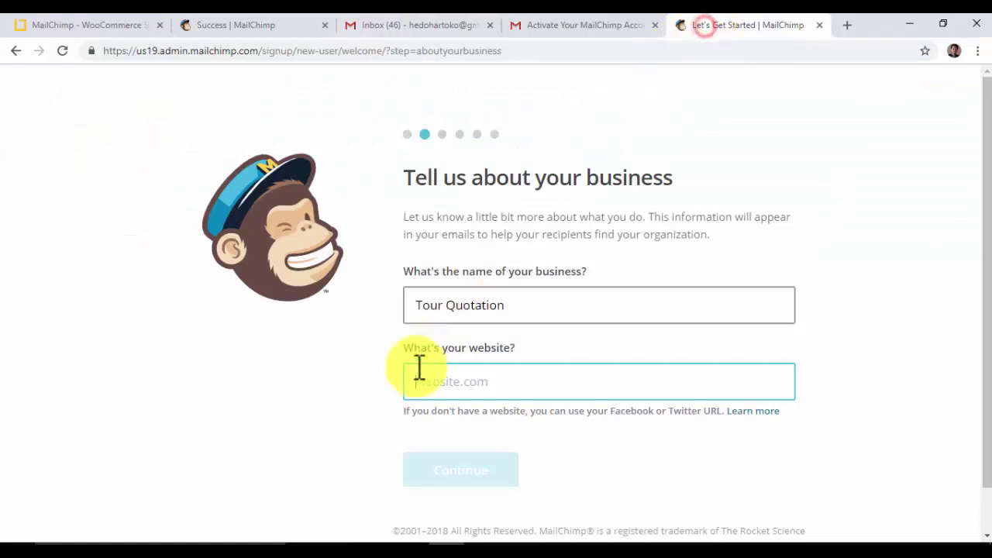
key(ctrl+v)
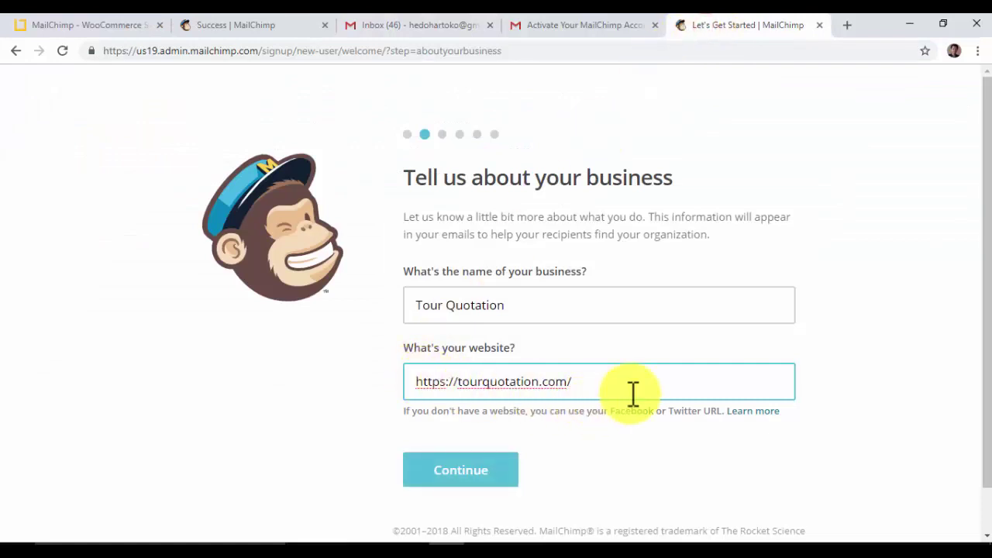
scroll(395, 362, down, 1)
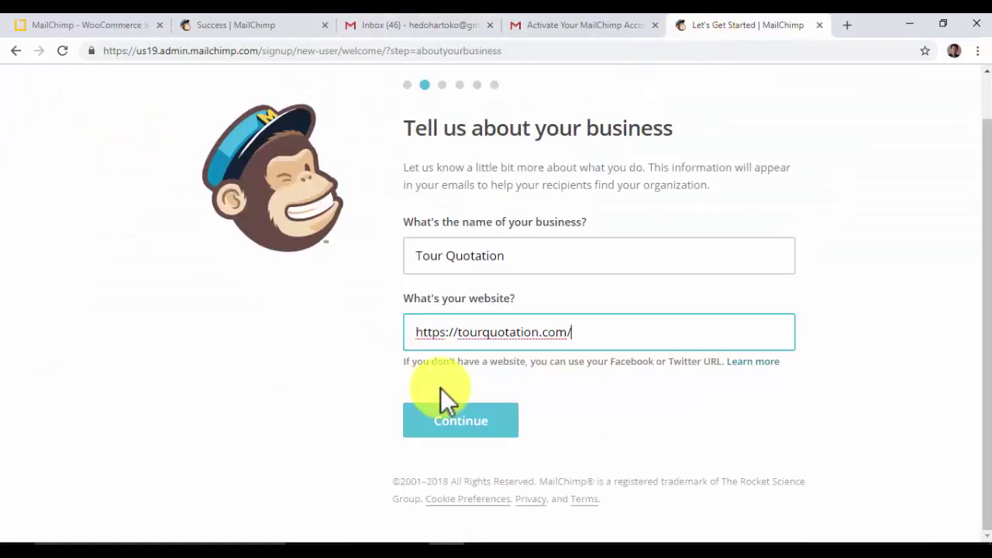
click(461, 424)
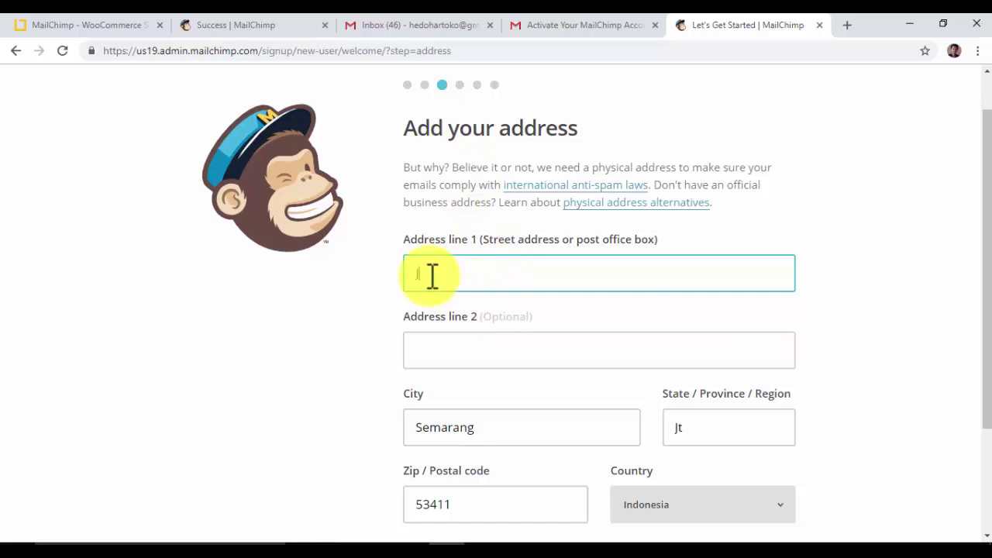
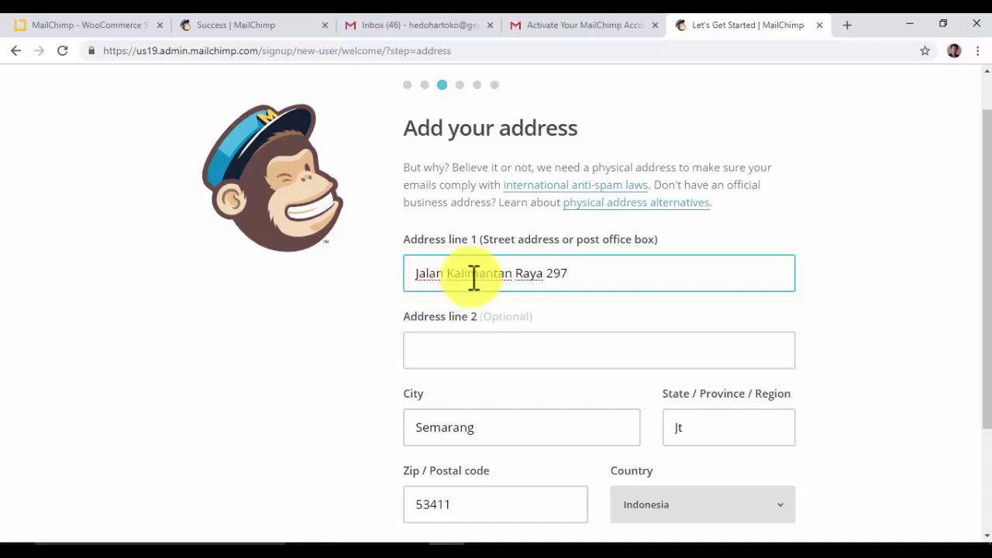
- Enter the business street address and the second address line
click(449, 349)
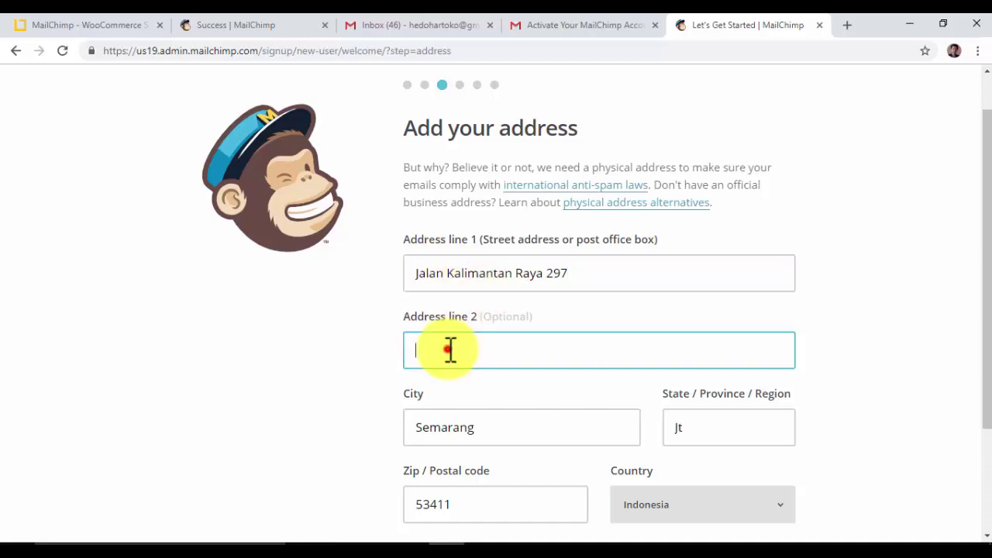
text(Gedang Asri)
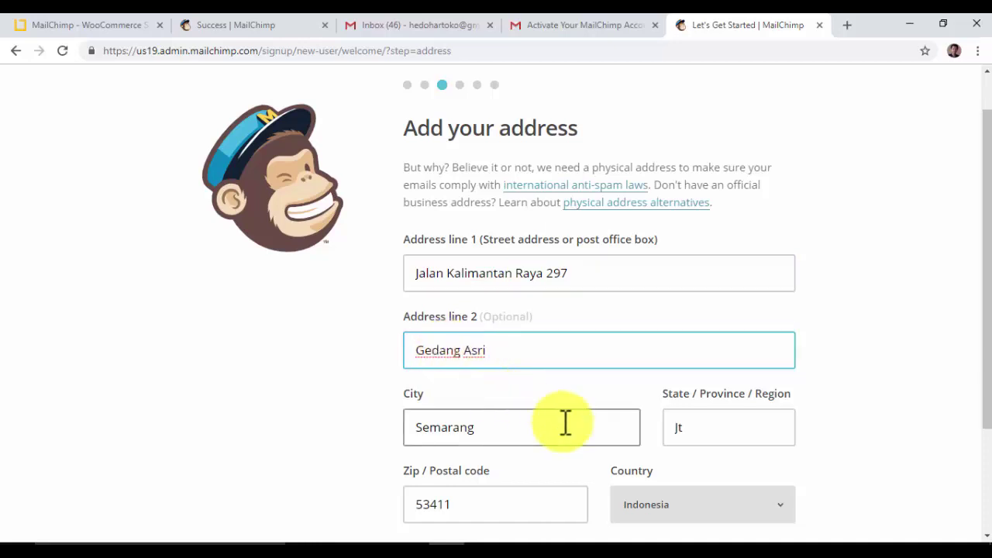
scroll(635, 433, down, 1)
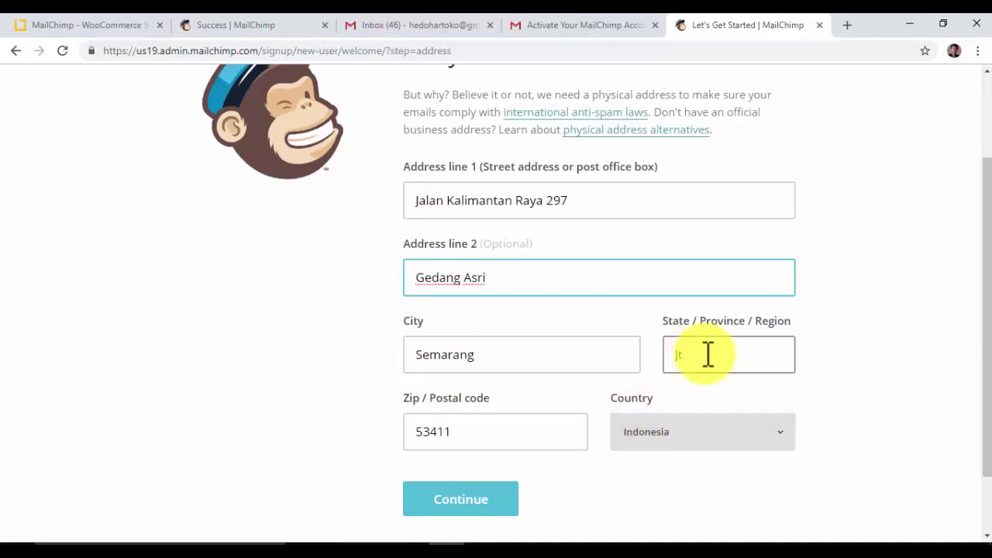
- Correct the city, province and postal code, then submit the address
click(467, 422)
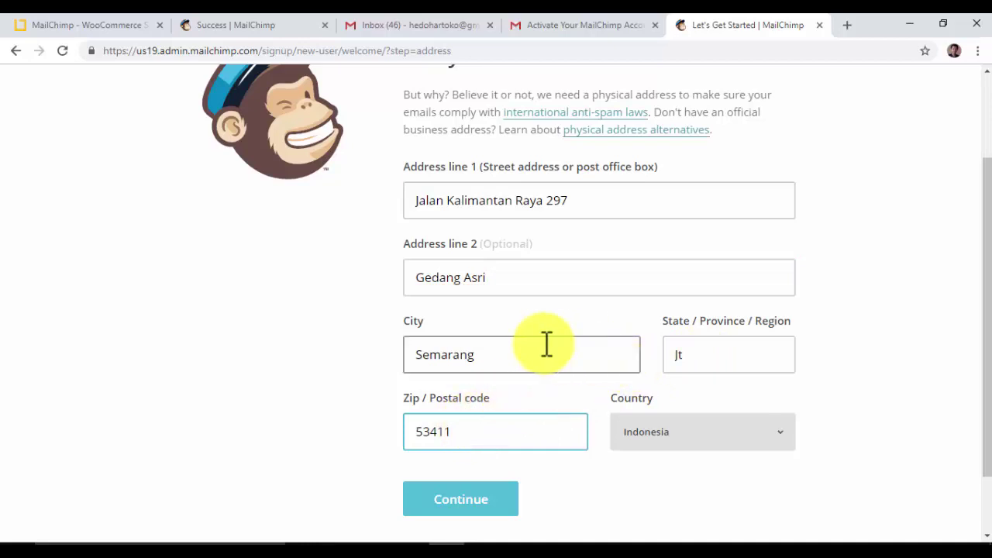
click(514, 354)
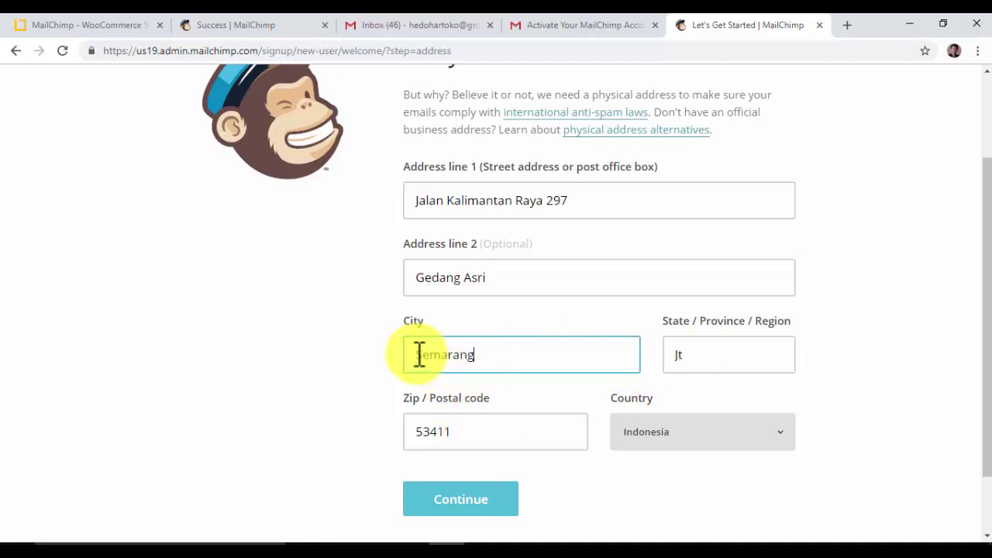
drag(416, 354, 493, 358)
text(Ung)
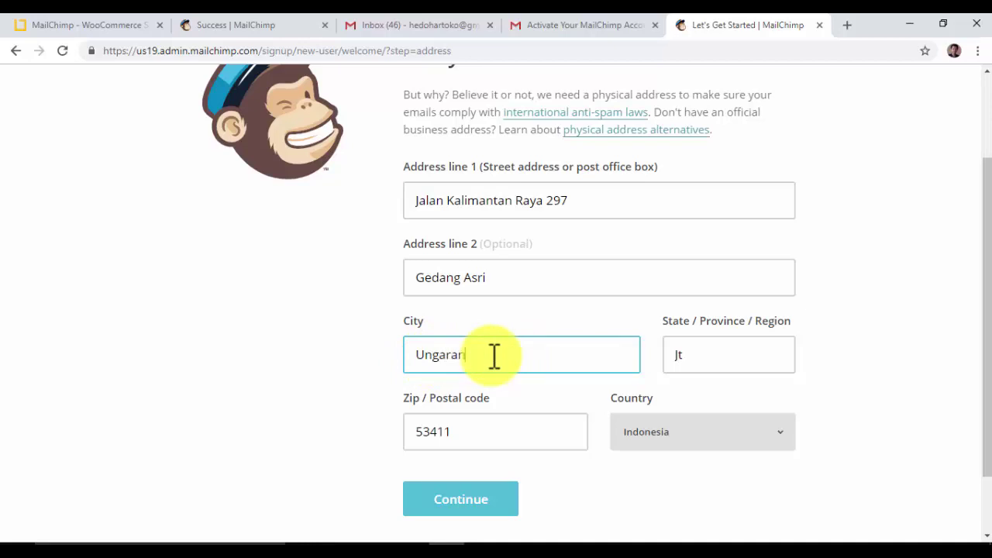
click(704, 358)
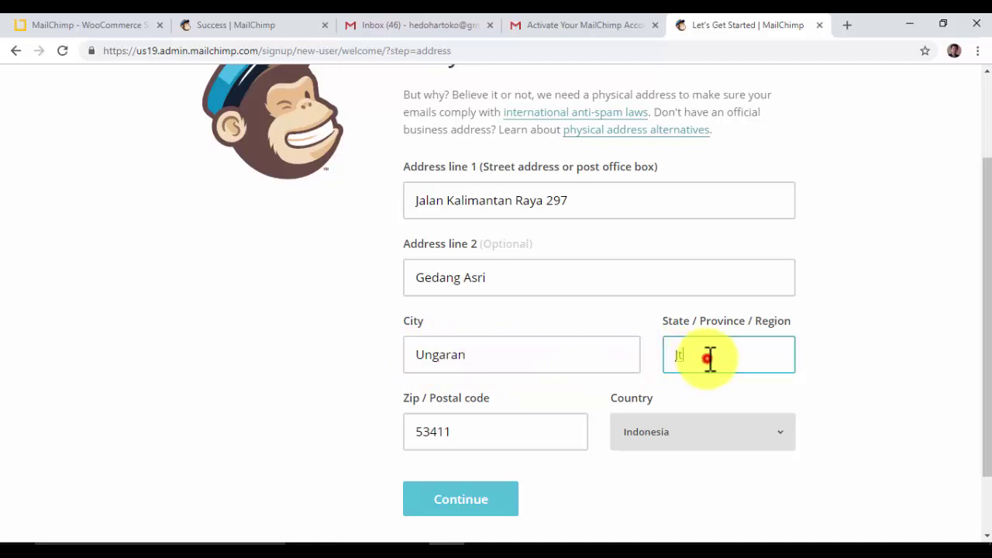
drag(703, 358, 665, 360)
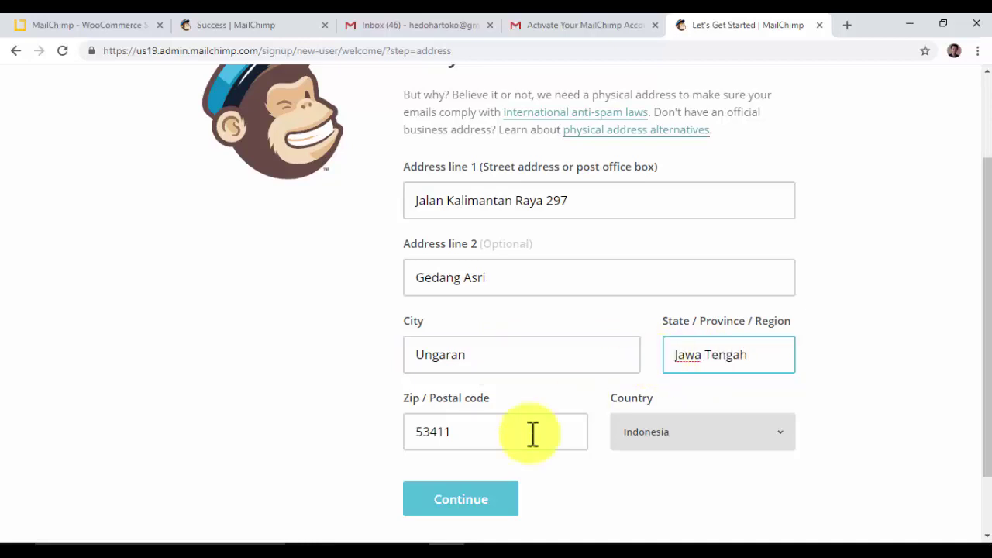
drag(425, 432, 472, 432)
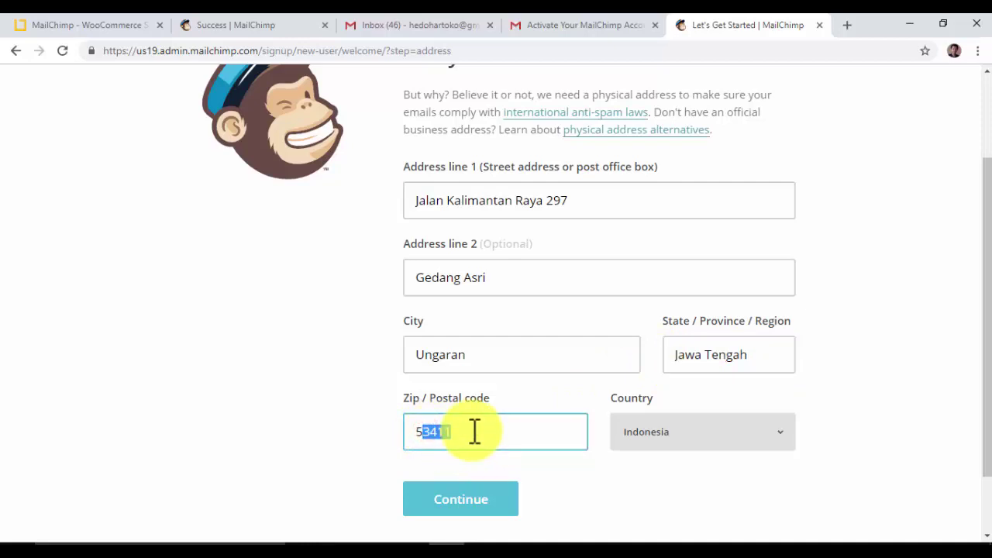
text(0519)
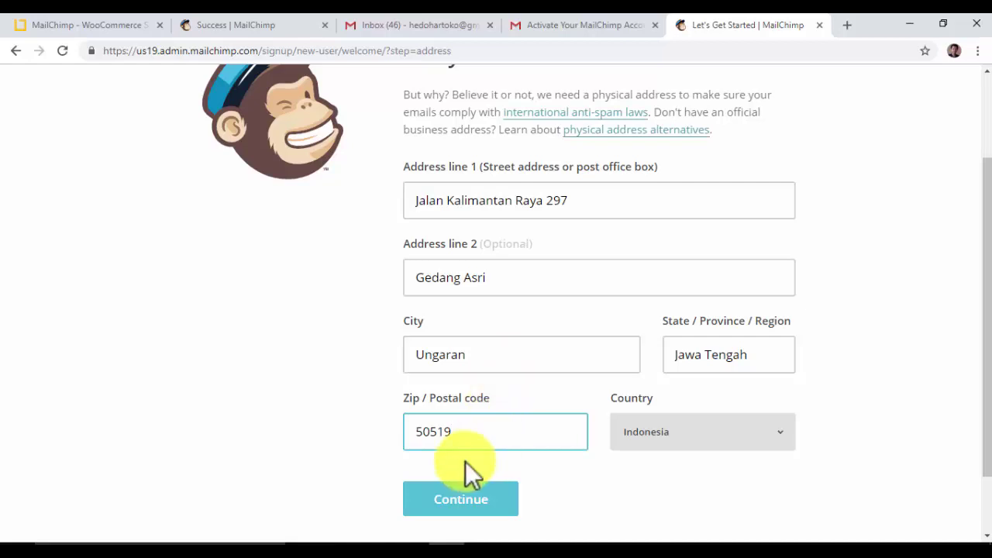
click(454, 509)
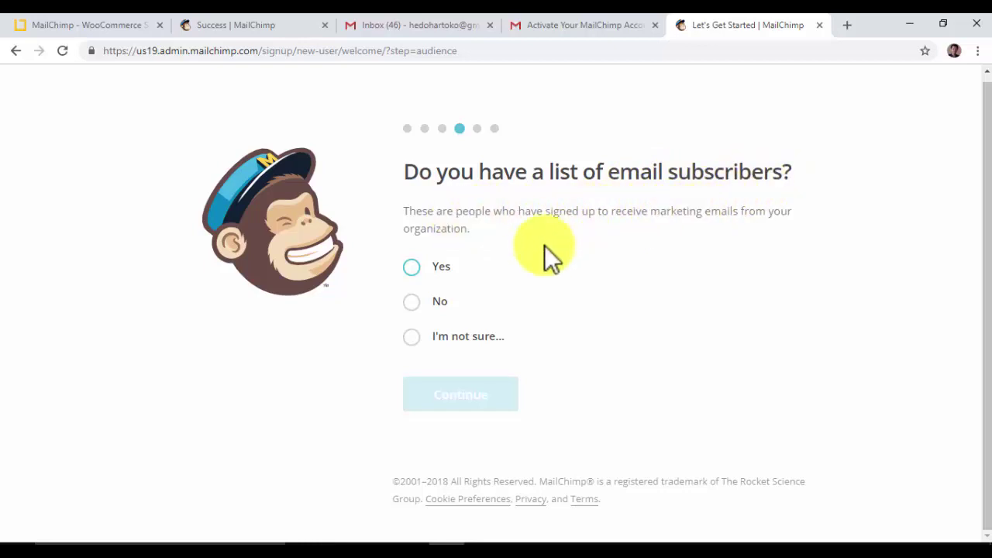
- Answer No to having an email subscriber list and continue
click(415, 303)
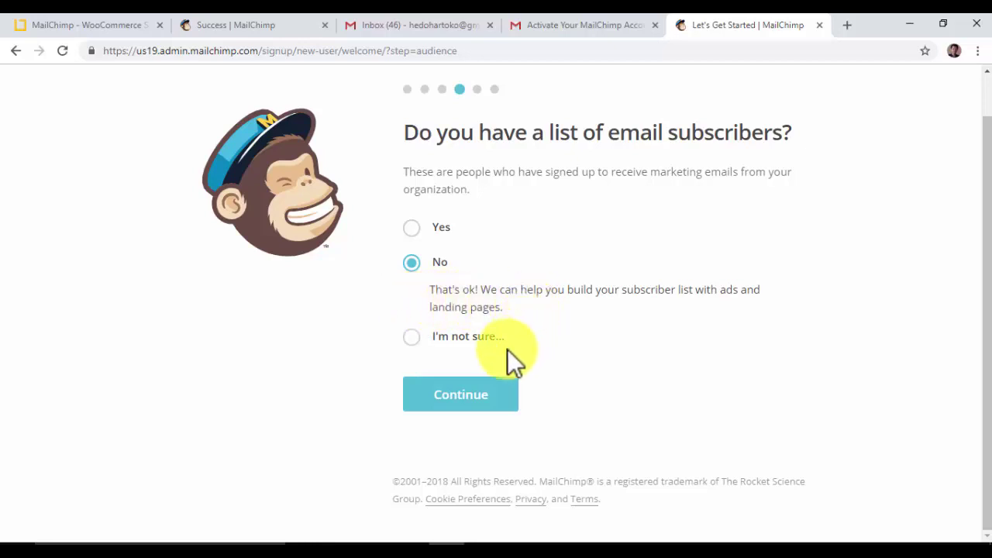
click(458, 395)
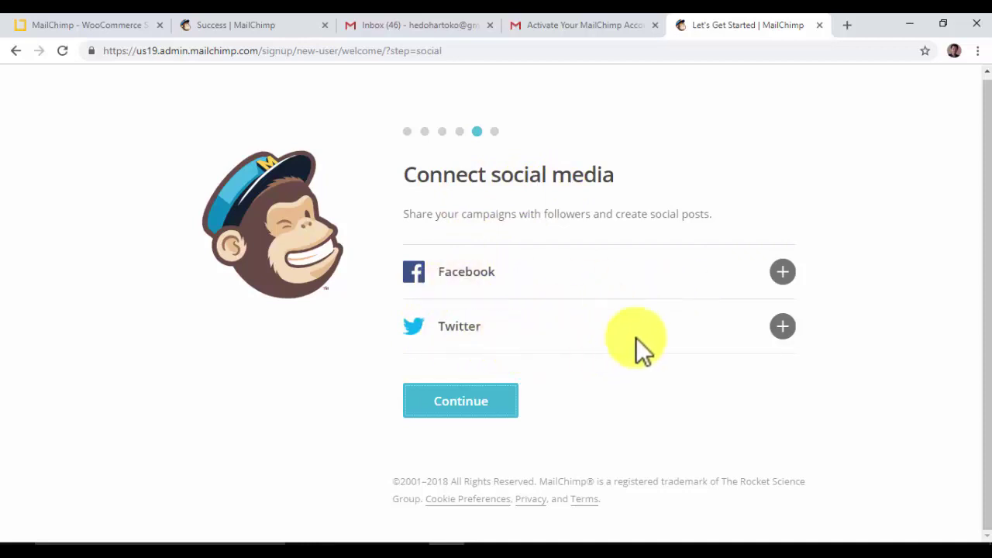
- Abandon the Twitter authorisation and continue without connecting any social accounts
click(784, 327)
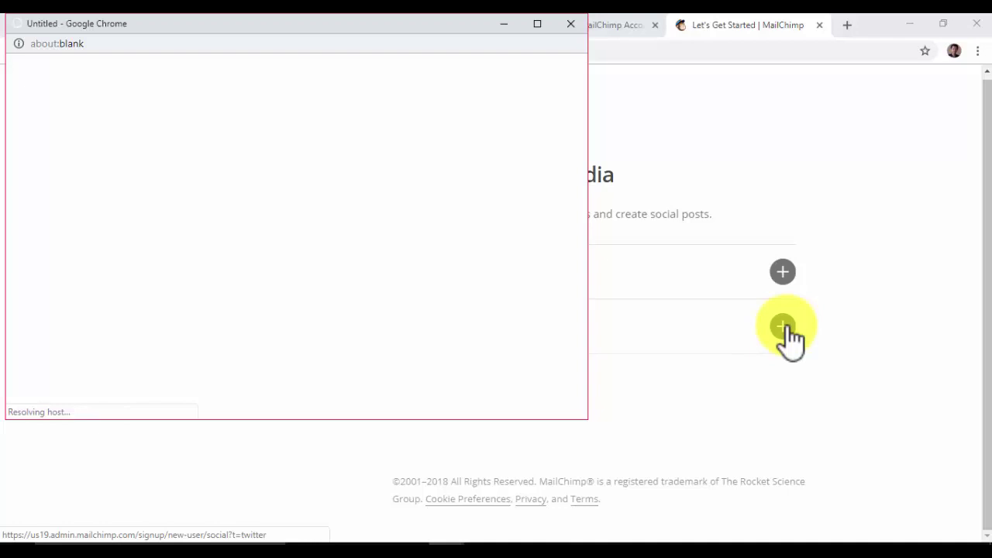
click(570, 25)
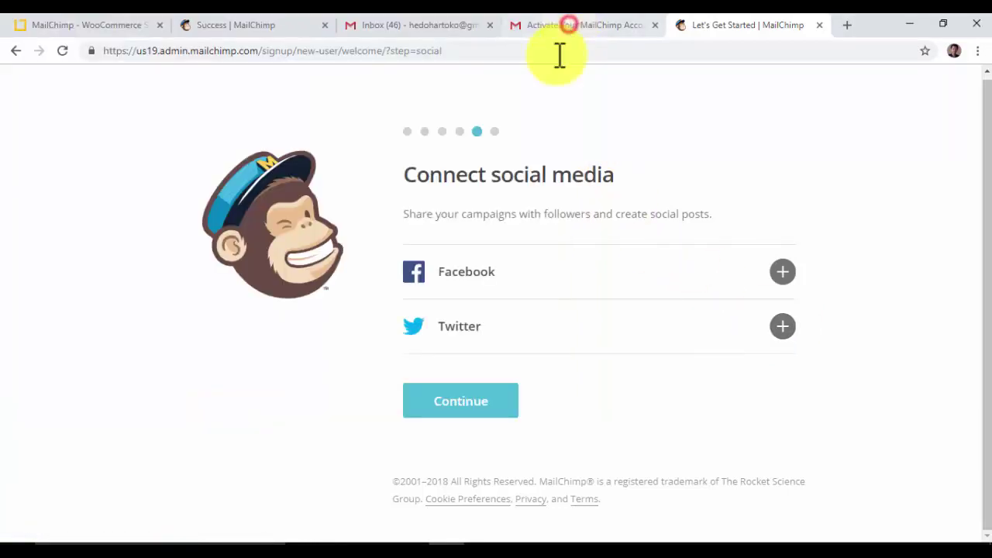
click(461, 414)
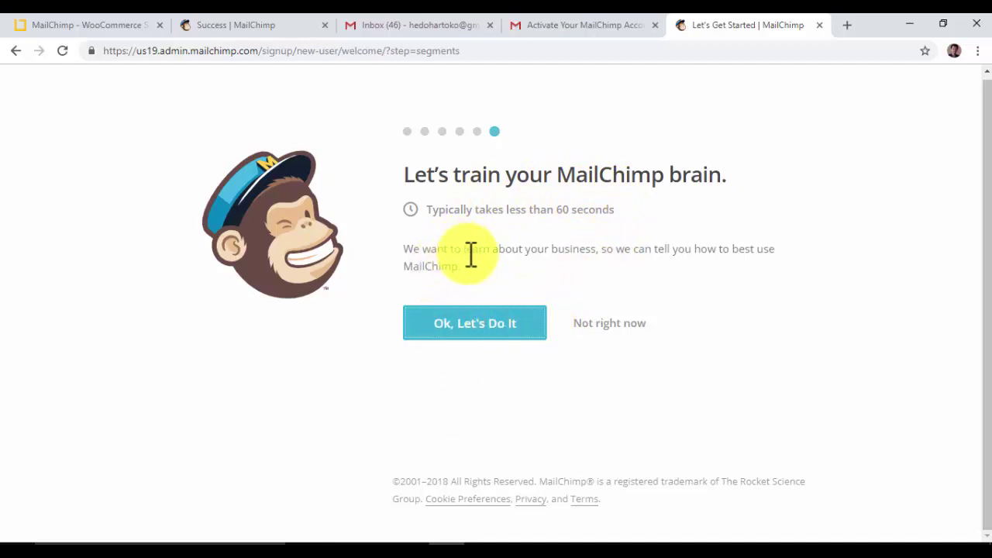
- Read the brain-training intro and start the questionnaire with 'Ok, Let's Do It'
drag(465, 249, 538, 251)
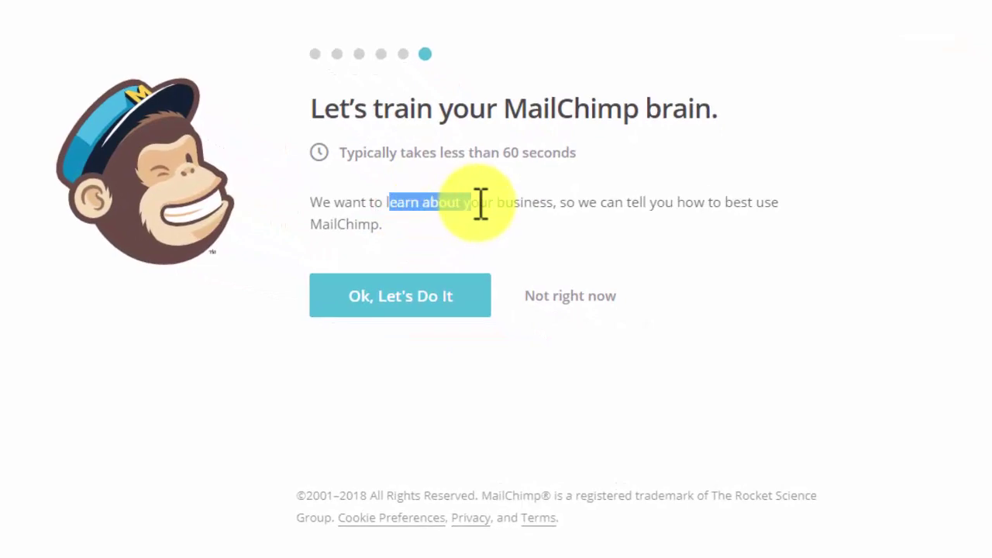
drag(481, 203, 566, 206)
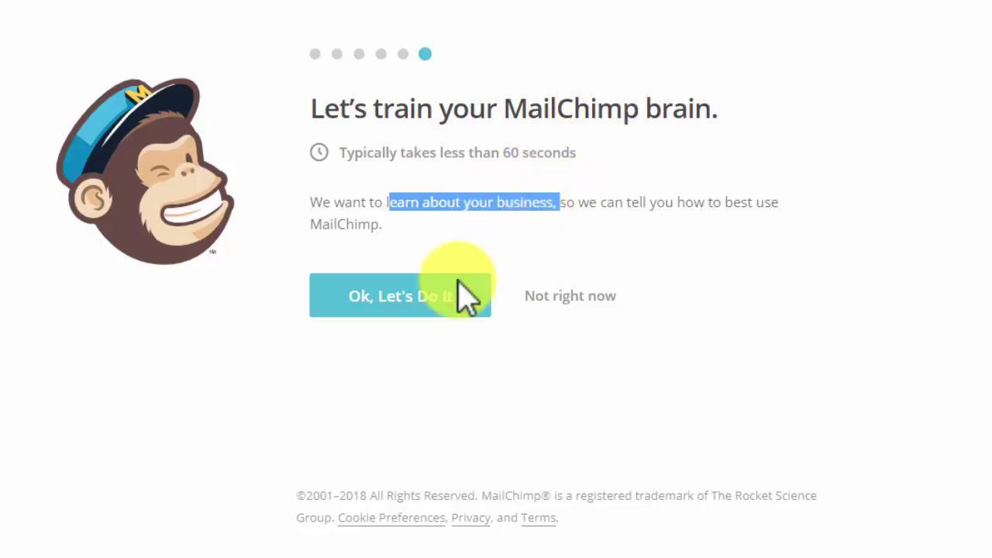
click(398, 303)
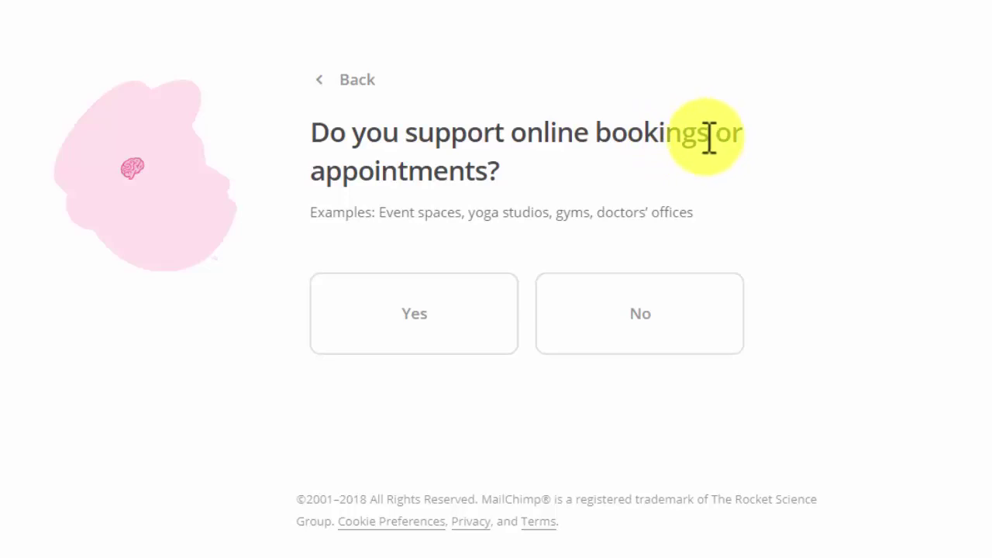
- Answer Yes to the bookings, customer-contact, content-revenue, site-interaction and online-selling questions
click(420, 341)
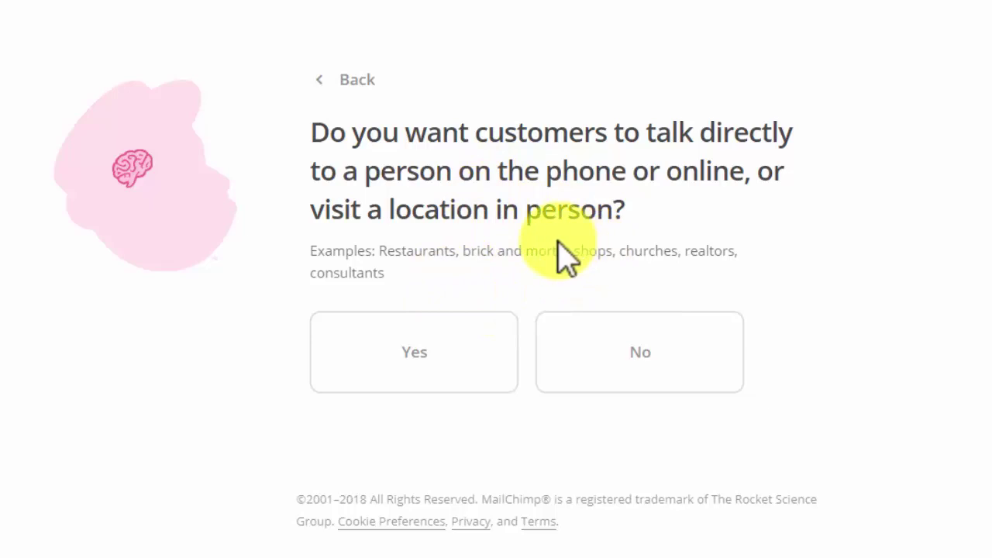
click(416, 361)
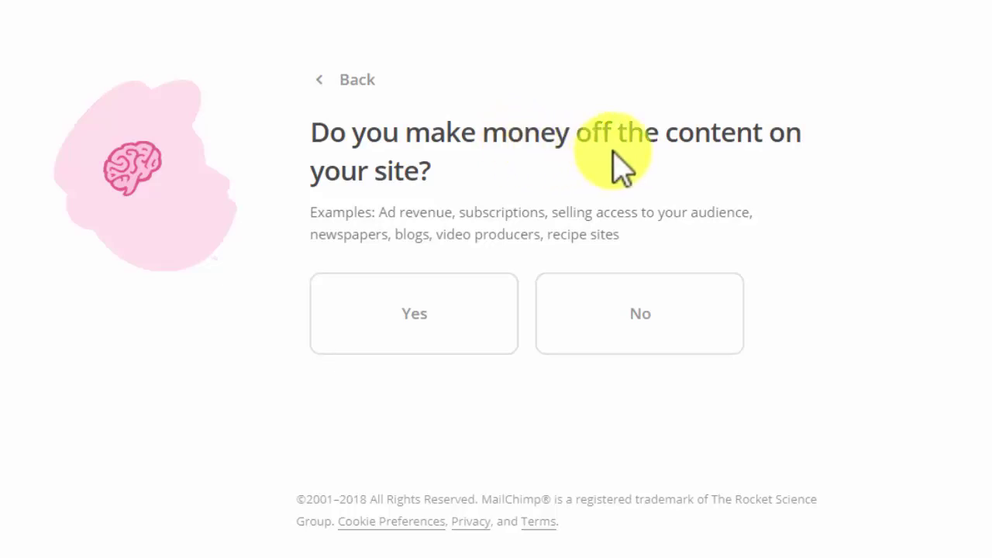
click(410, 310)
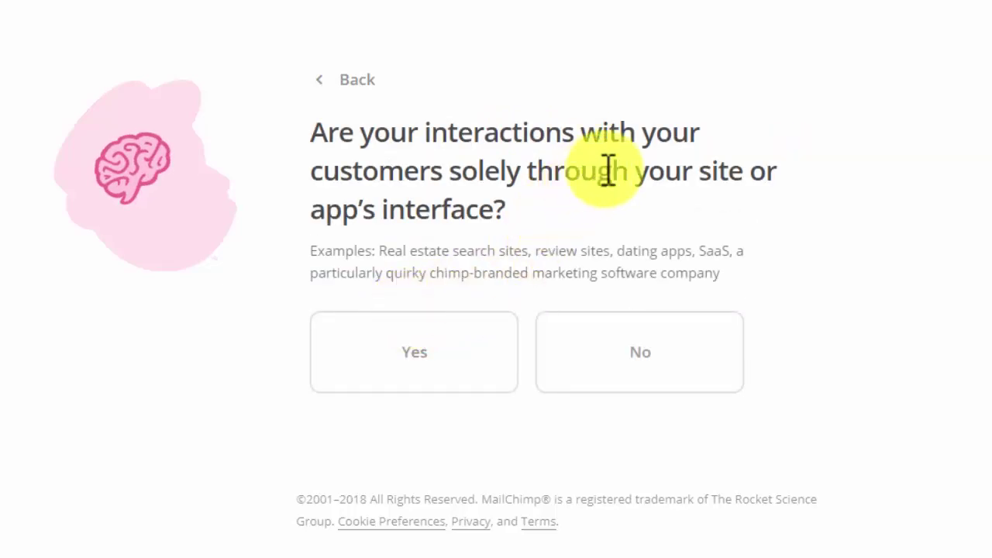
click(430, 341)
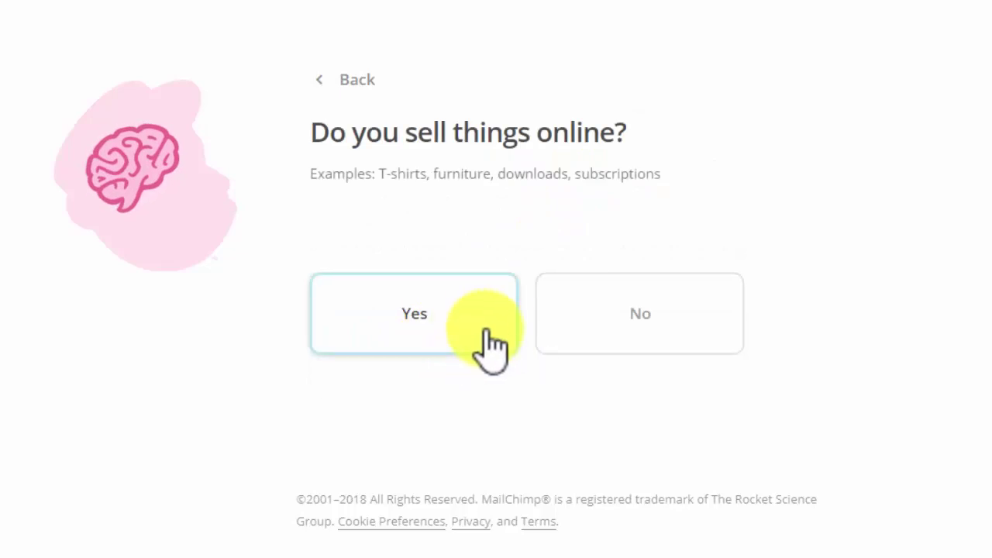
click(419, 317)
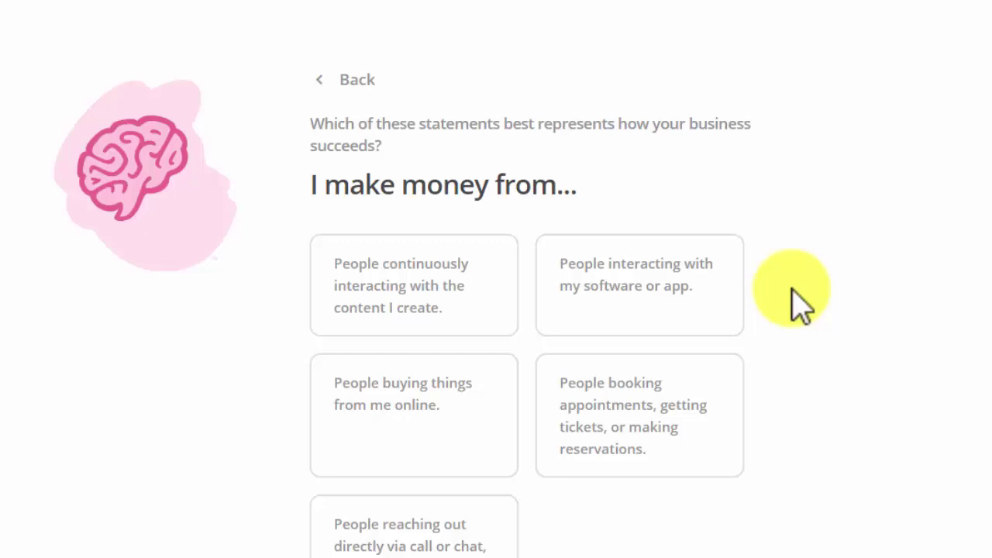
- Choose 'People buying things from me online' as the income source and continue
scroll(228, 290, down, 1)
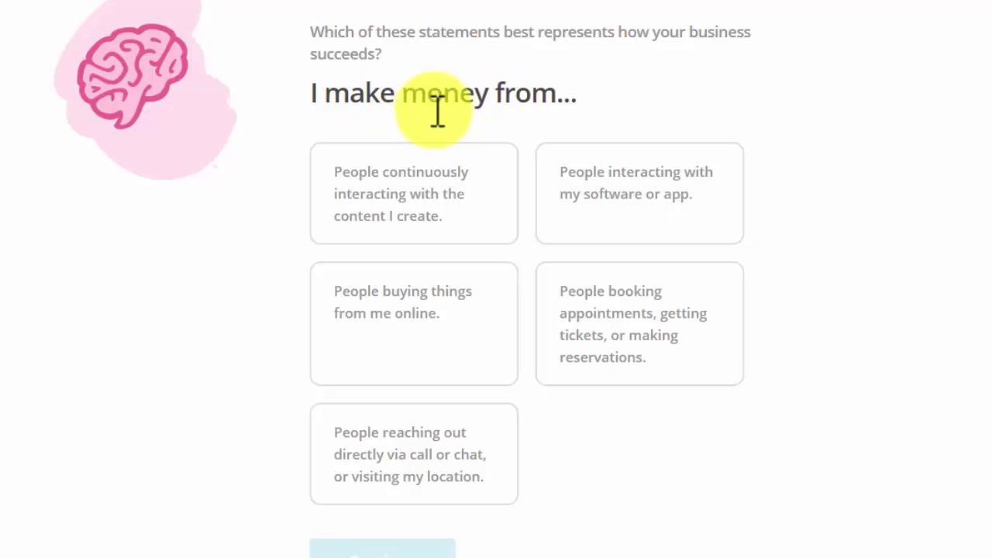
click(409, 310)
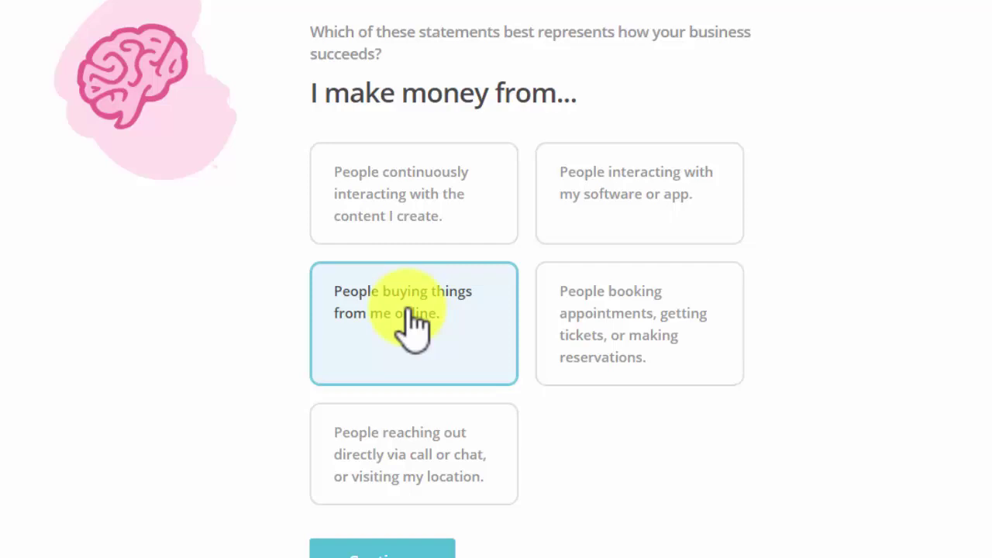
scroll(124, 294, down, 2)
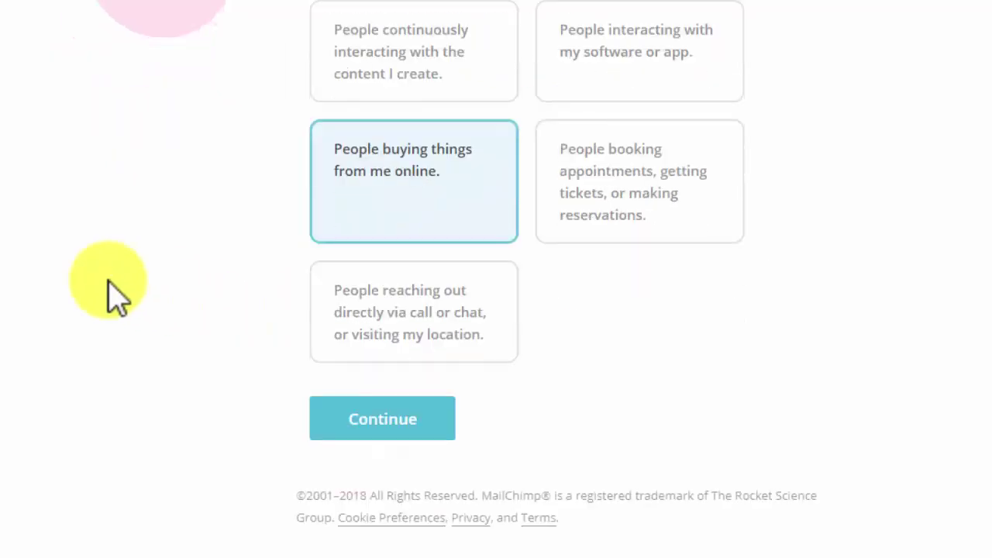
click(407, 418)
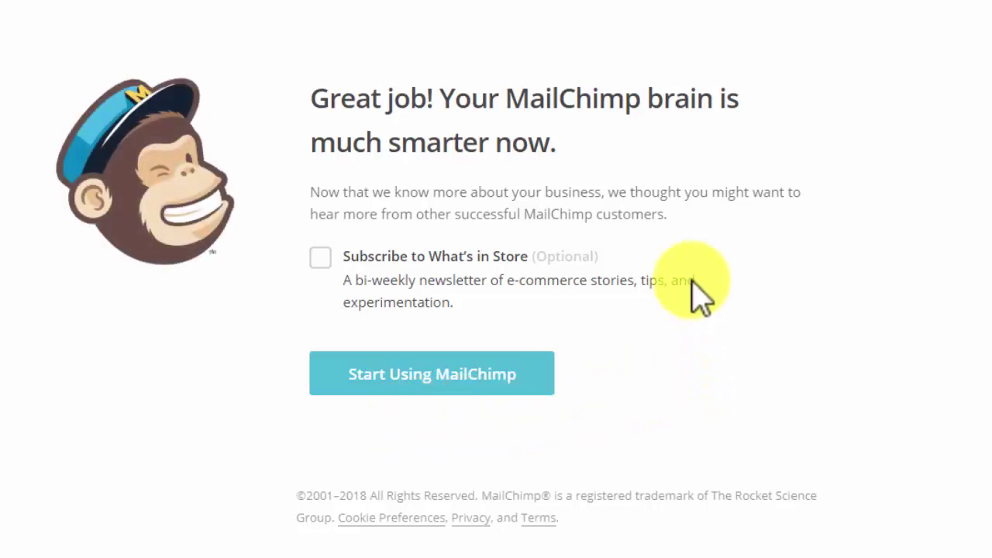
- Keep the What's in Store newsletter subscription ticked and start using MailChimp
drag(399, 104, 486, 104)
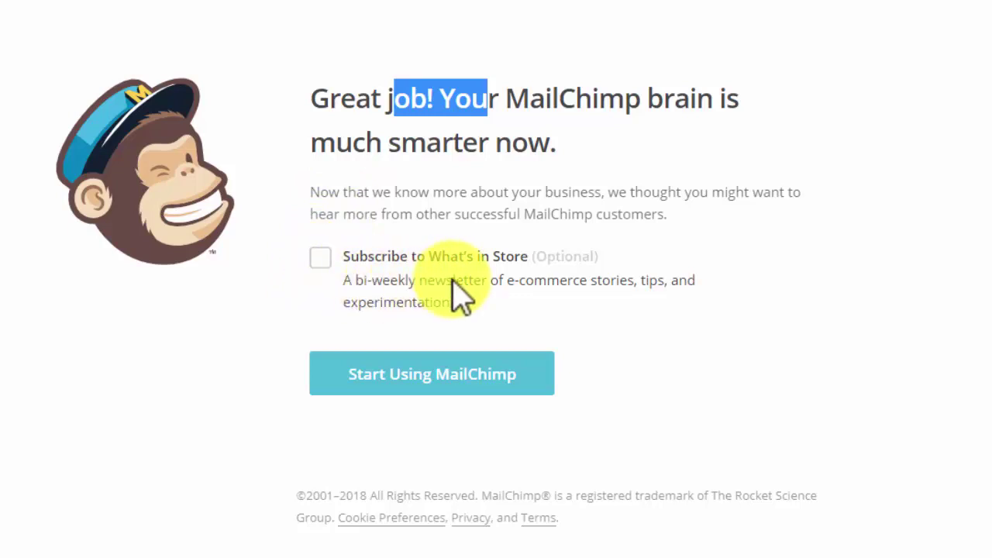
click(325, 256)
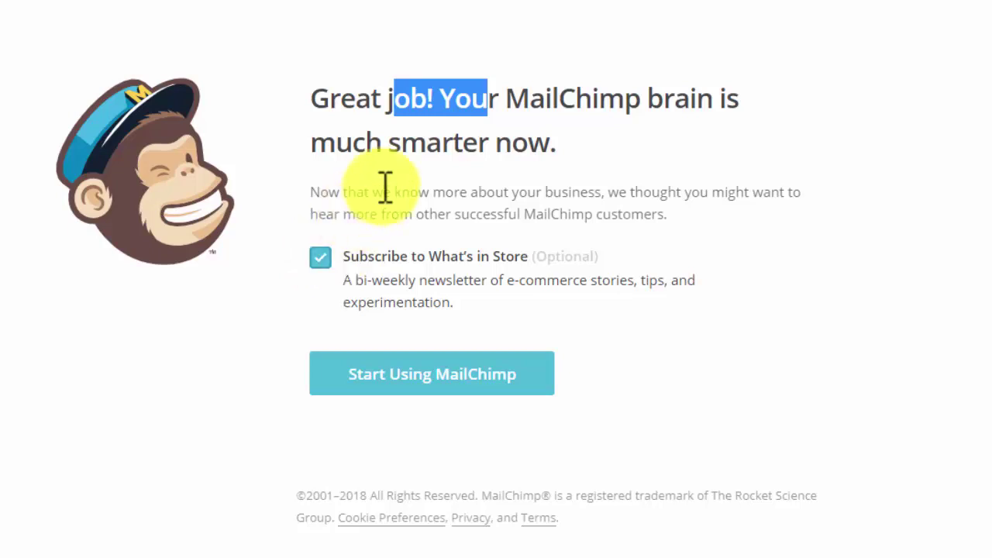
click(341, 100)
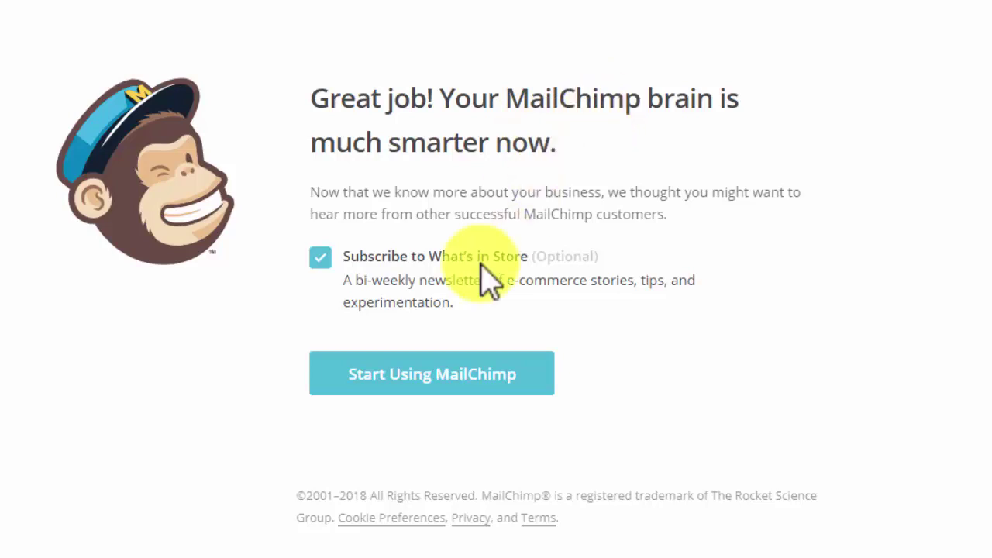
click(411, 378)
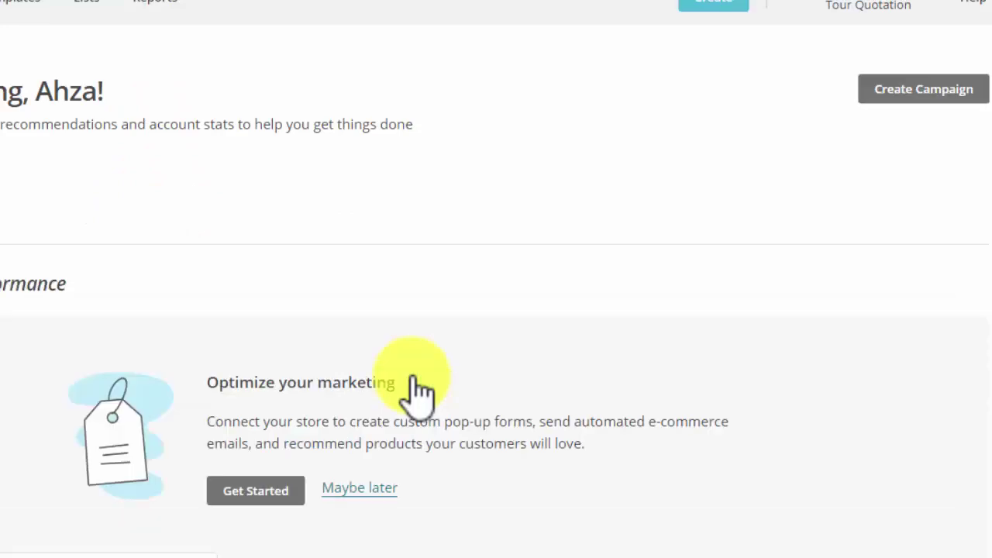
- Open the Tour Quotation Account page and expand its Extras menu
click(228, 23)
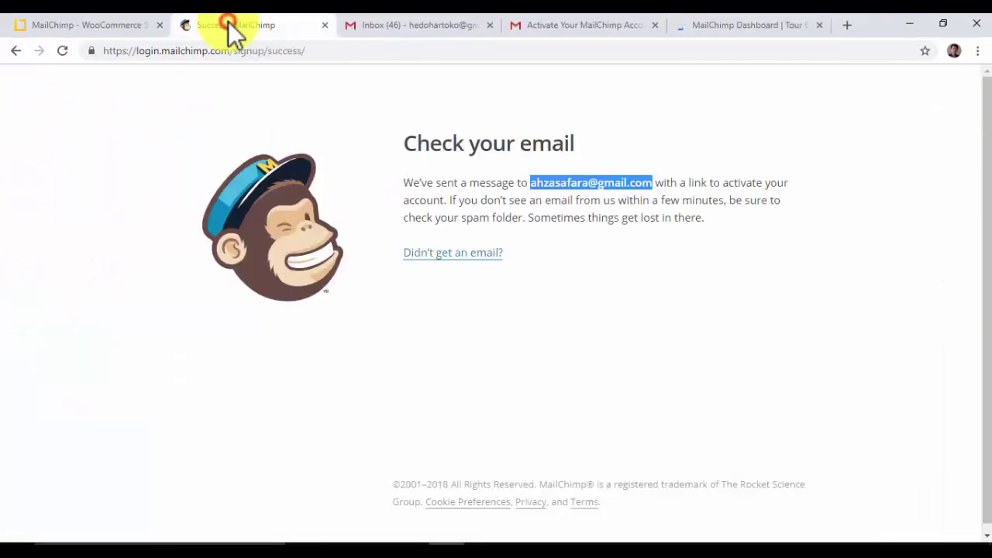
click(101, 24)
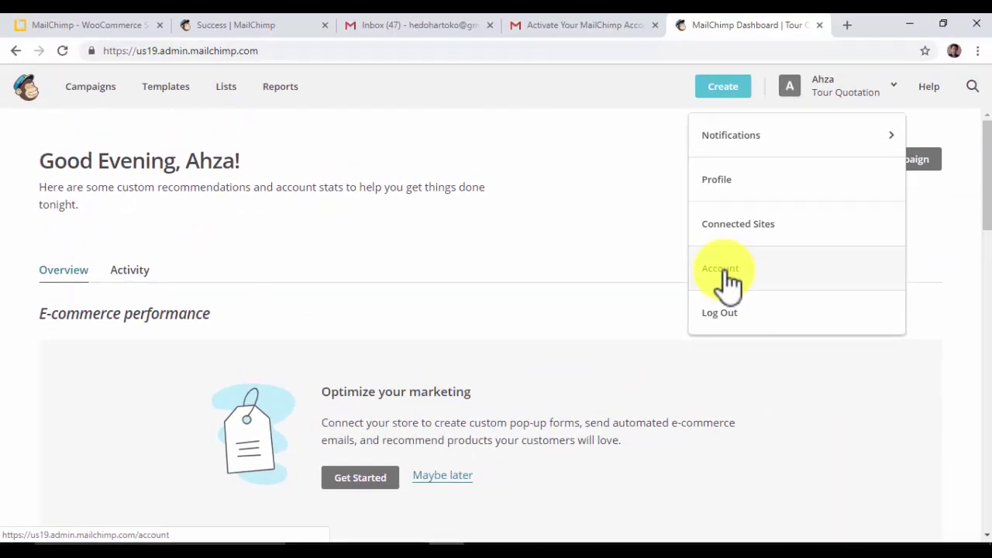
click(728, 272)
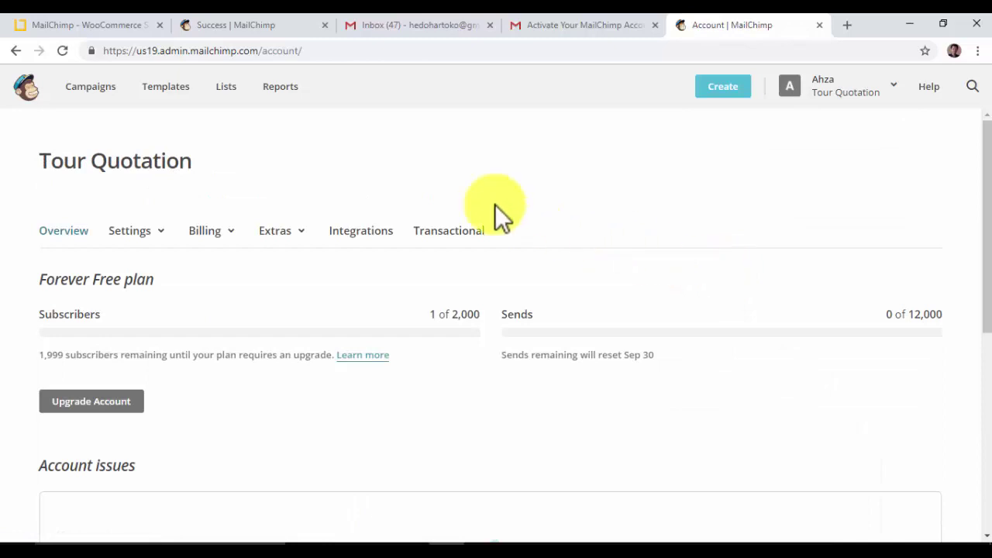
click(244, 24)
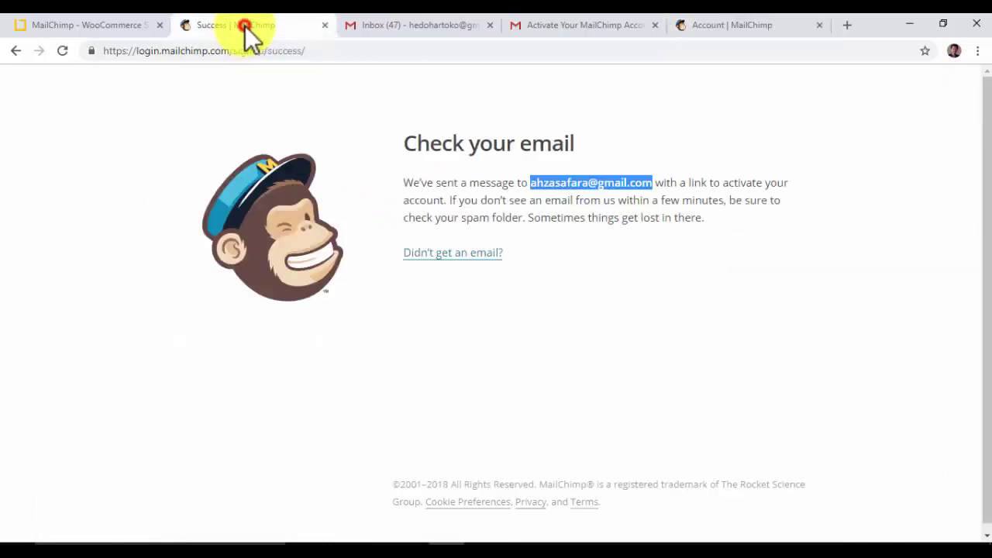
click(95, 25)
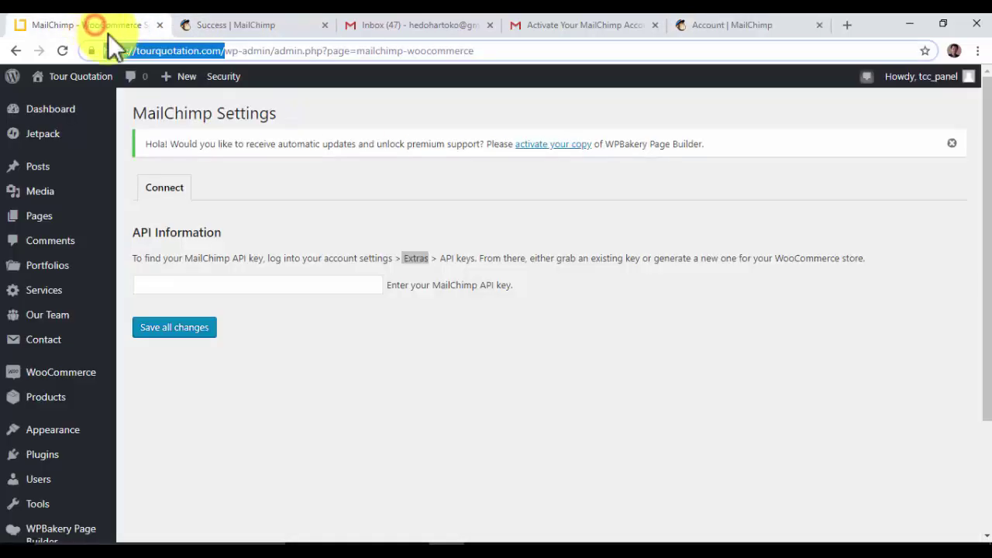
click(722, 20)
click(301, 232)
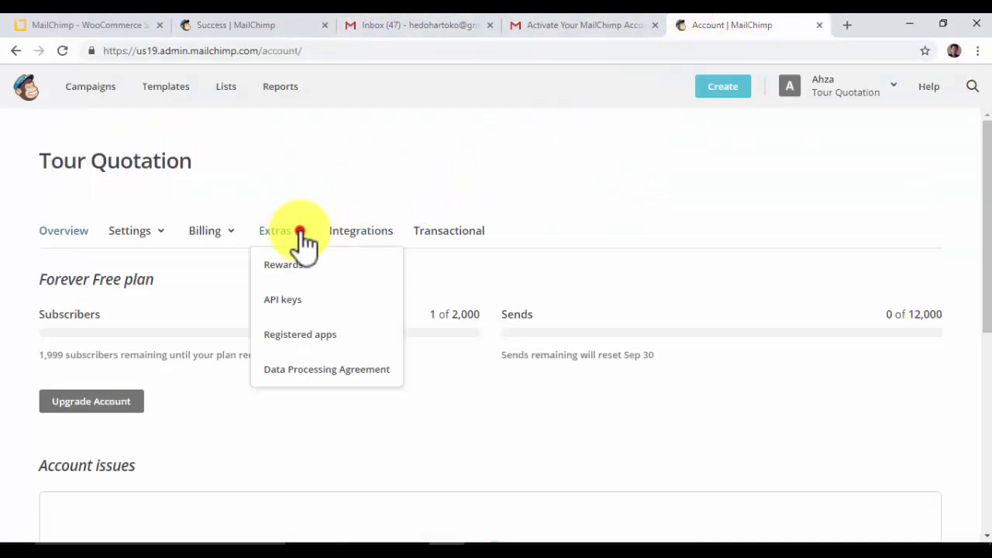
- Go to Extras > API keys and create a new API key
click(282, 302)
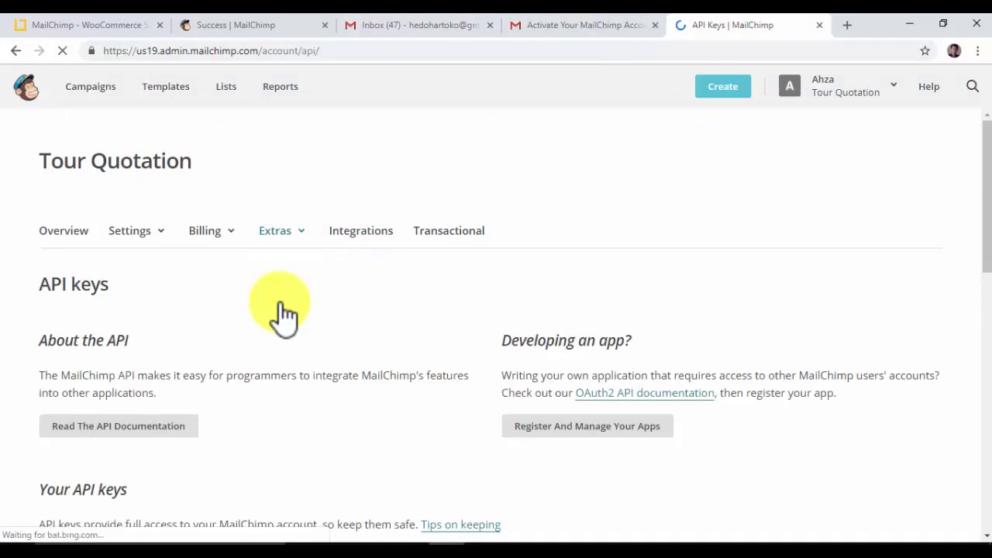
scroll(283, 304, down, 2)
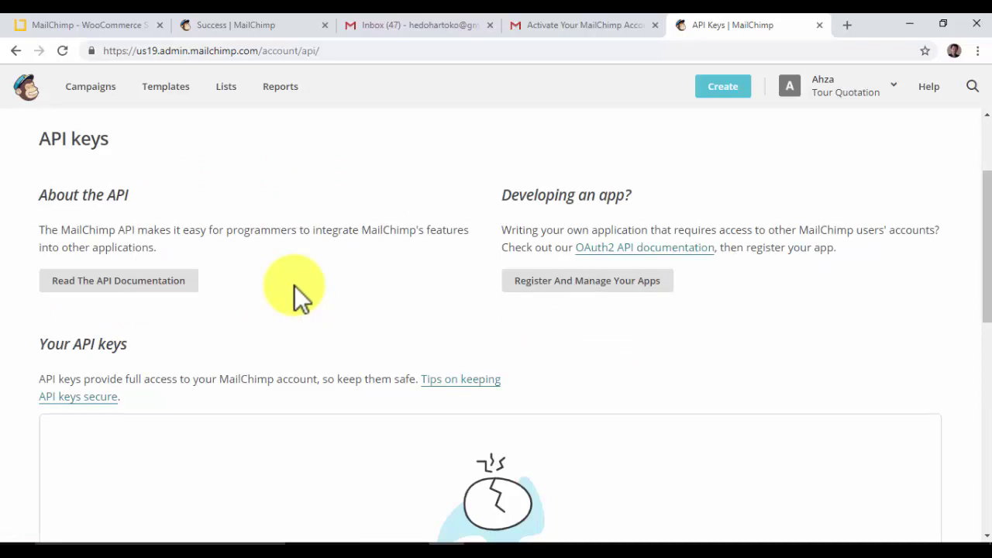
scroll(298, 296, down, 2)
scroll(295, 287, down, 3)
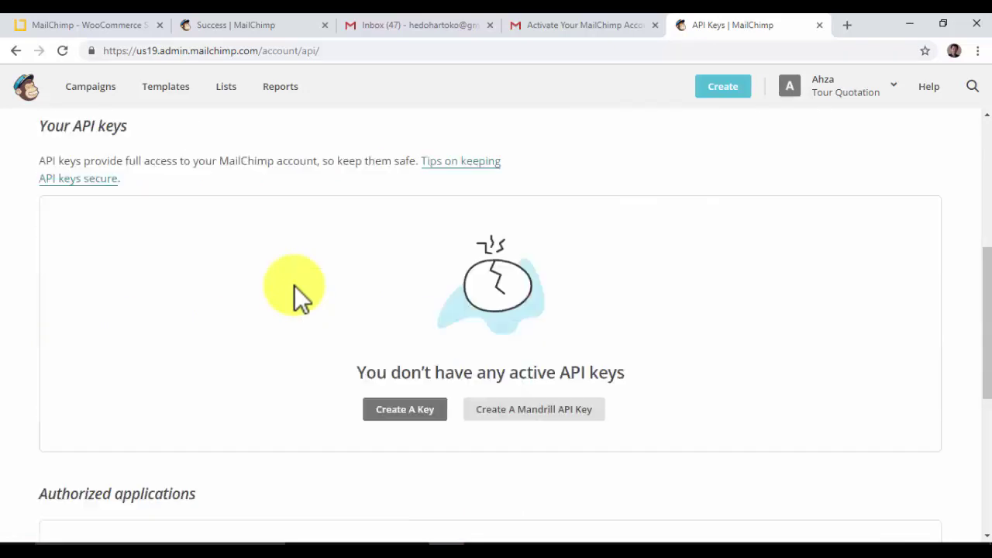
scroll(295, 287, down, 3)
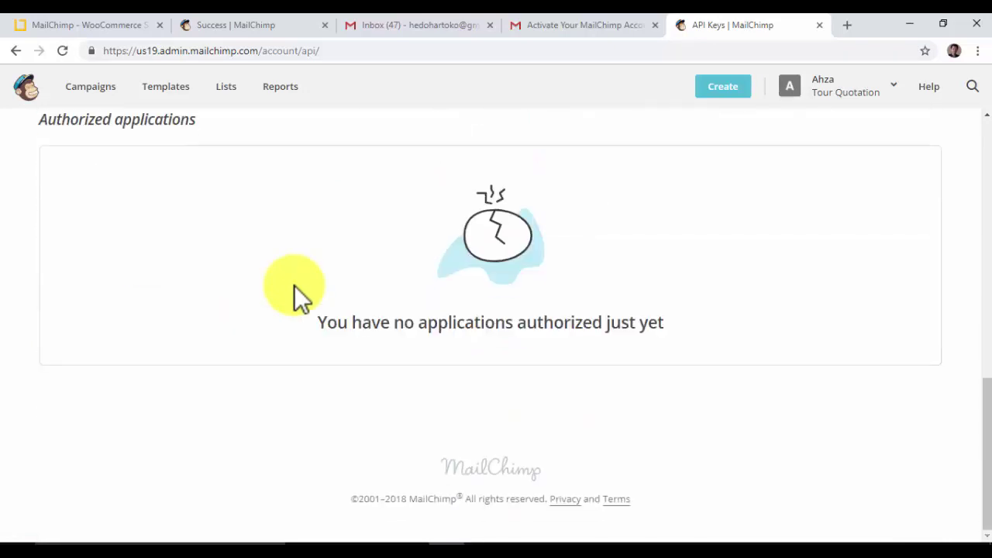
scroll(294, 286, up, 6)
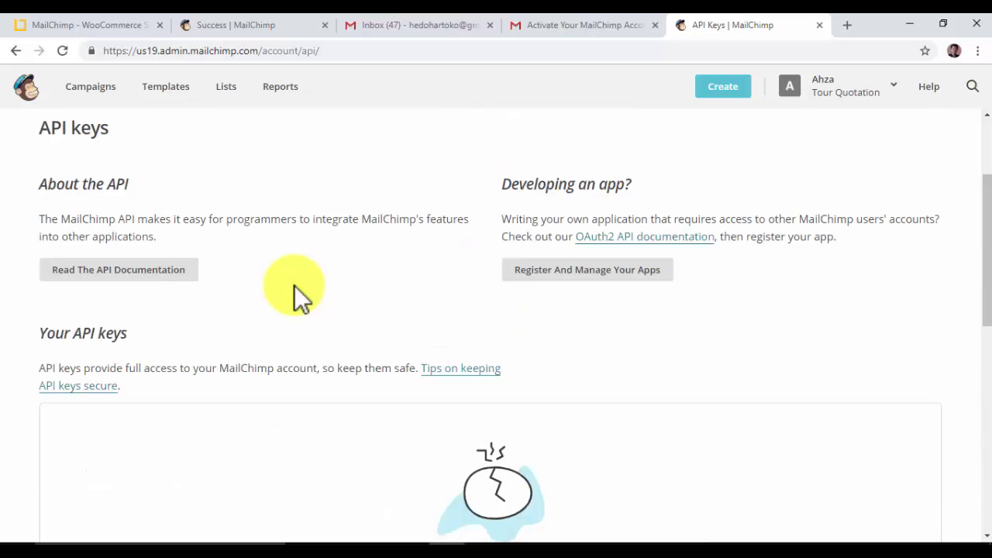
scroll(293, 285, up, 2)
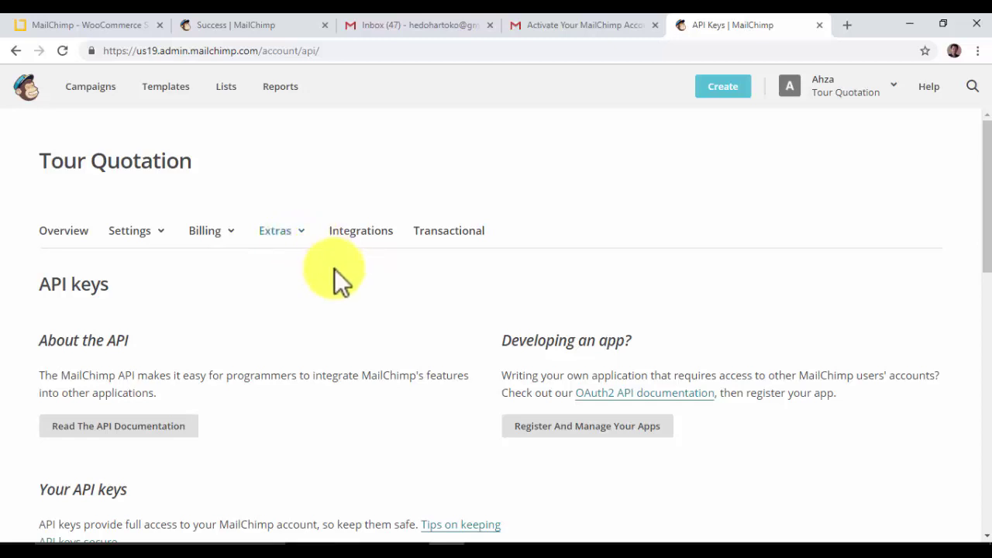
scroll(341, 284, down, 2)
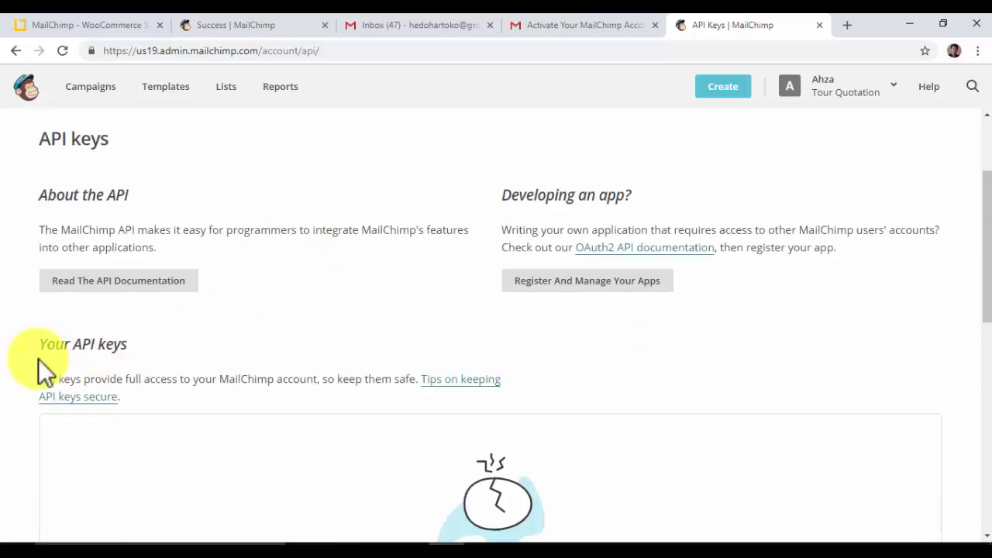
scroll(159, 362, down, 2)
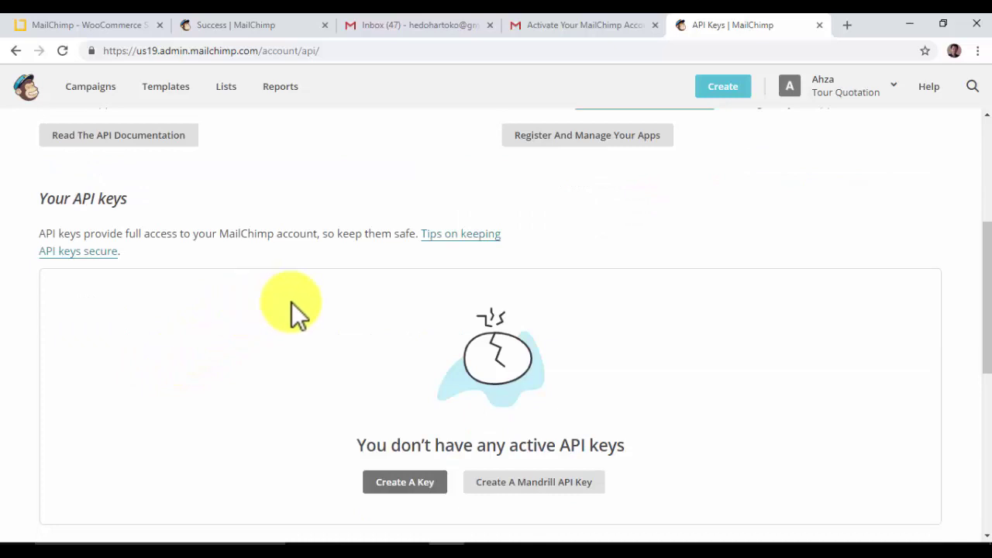
scroll(292, 303, down, 2)
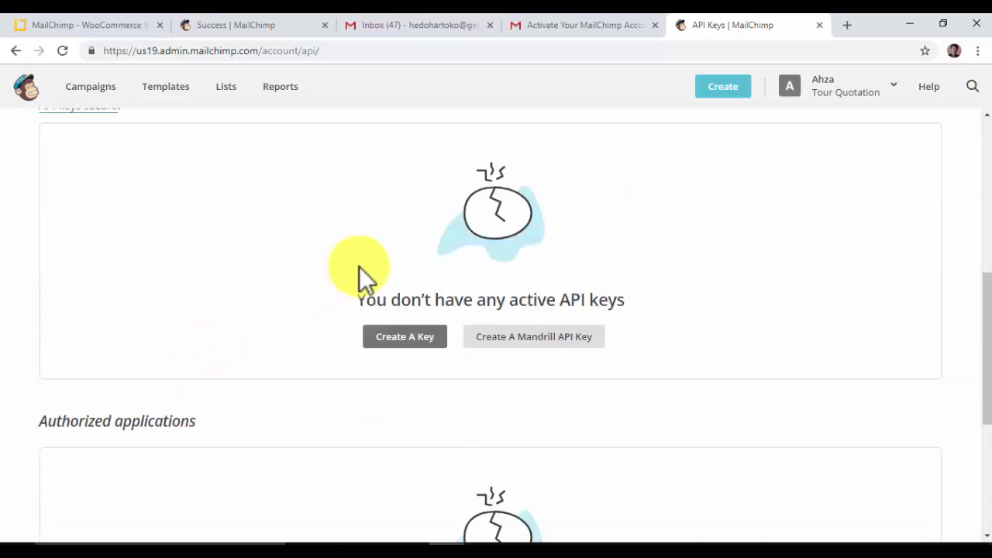
click(404, 341)
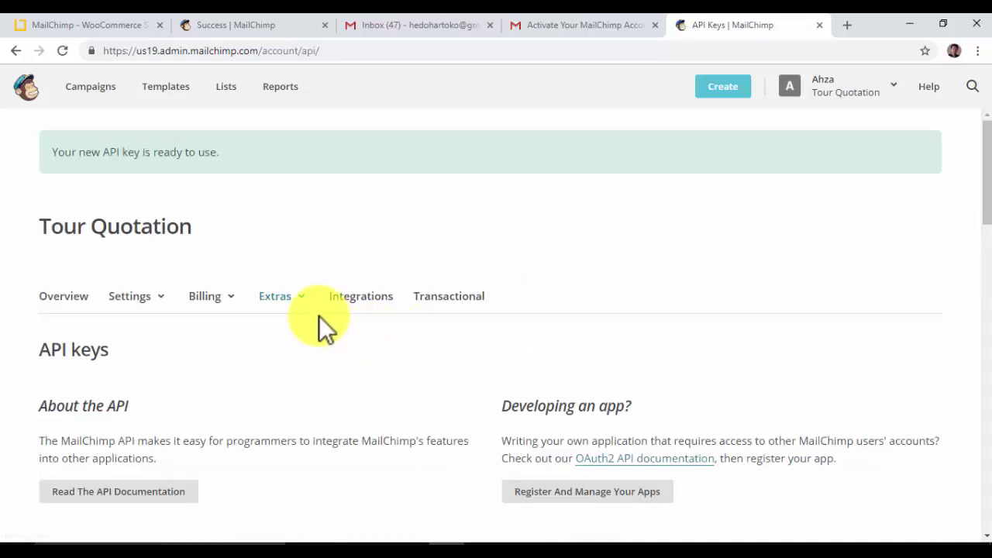
- Select the full value of the new API key for copying
scroll(319, 315, down, 4)
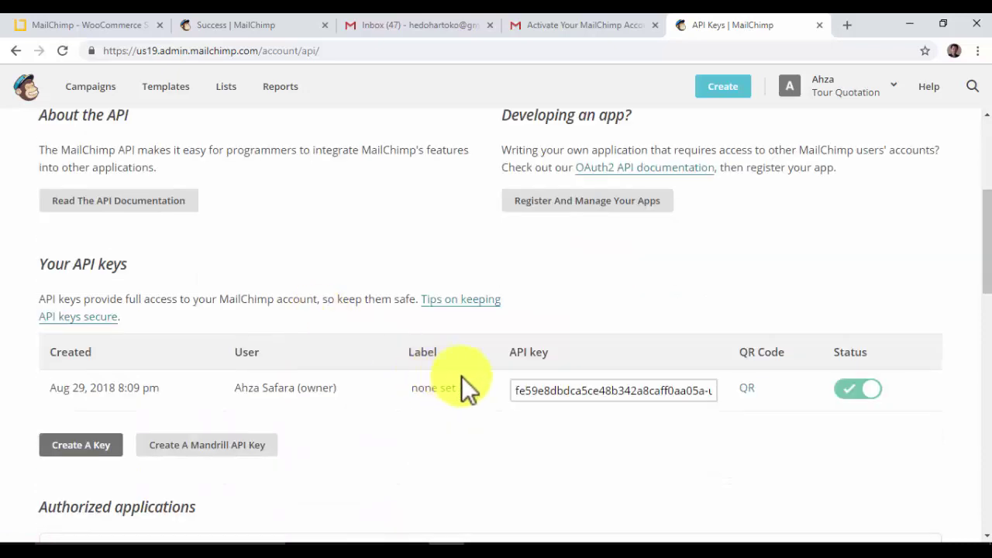
drag(543, 391, 524, 392)
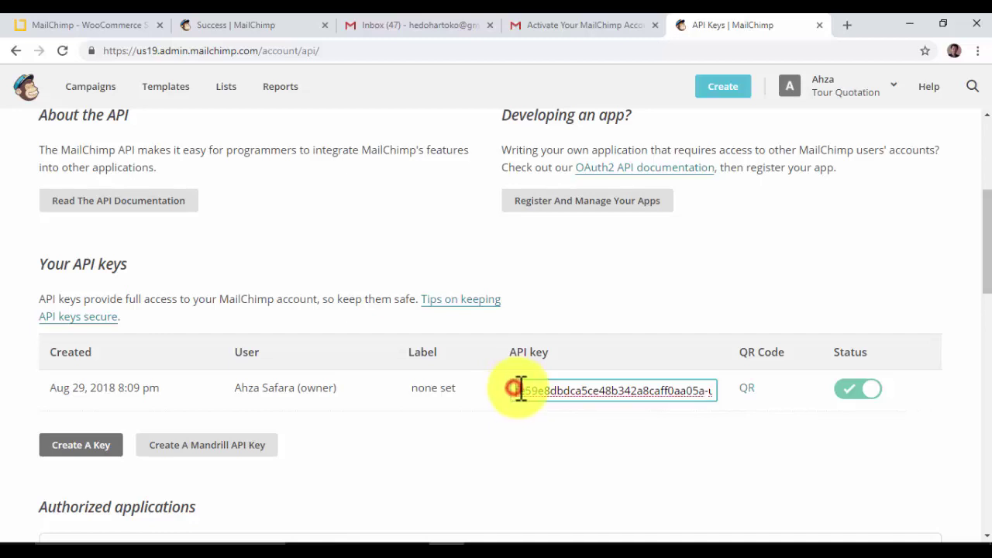
drag(517, 391, 577, 390)
triple_click(578, 391)
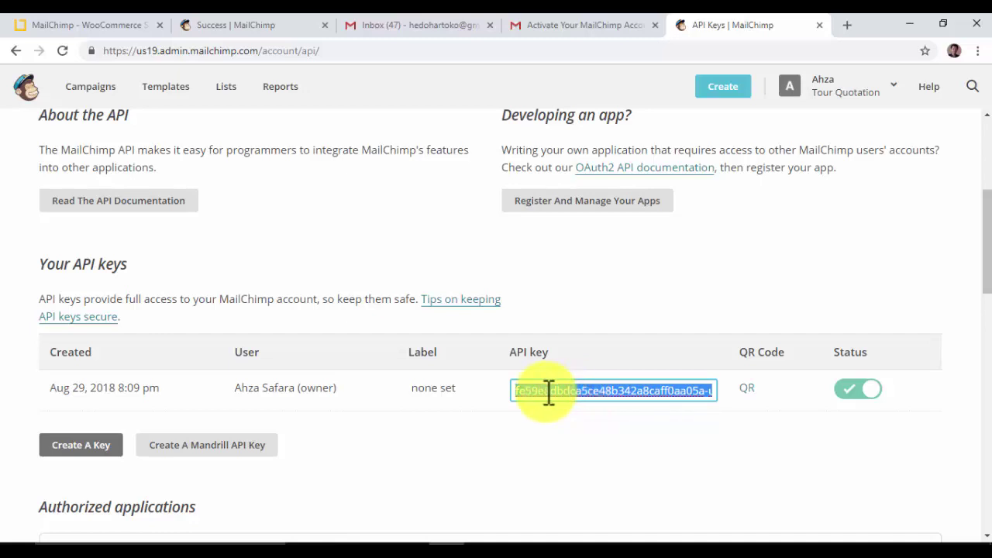
- Paste the copied API key into the WordPress plugin's API key field and save
click(96, 26)
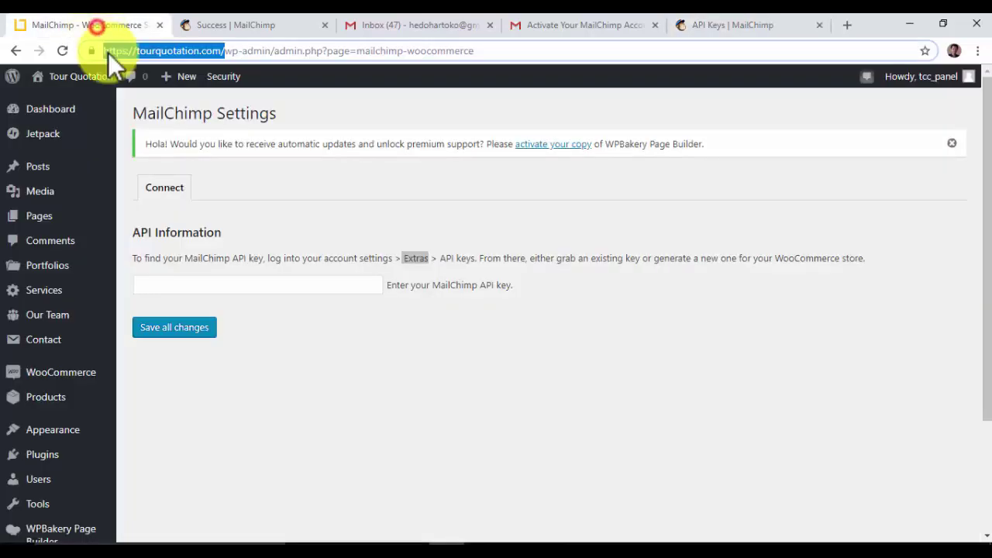
click(167, 285)
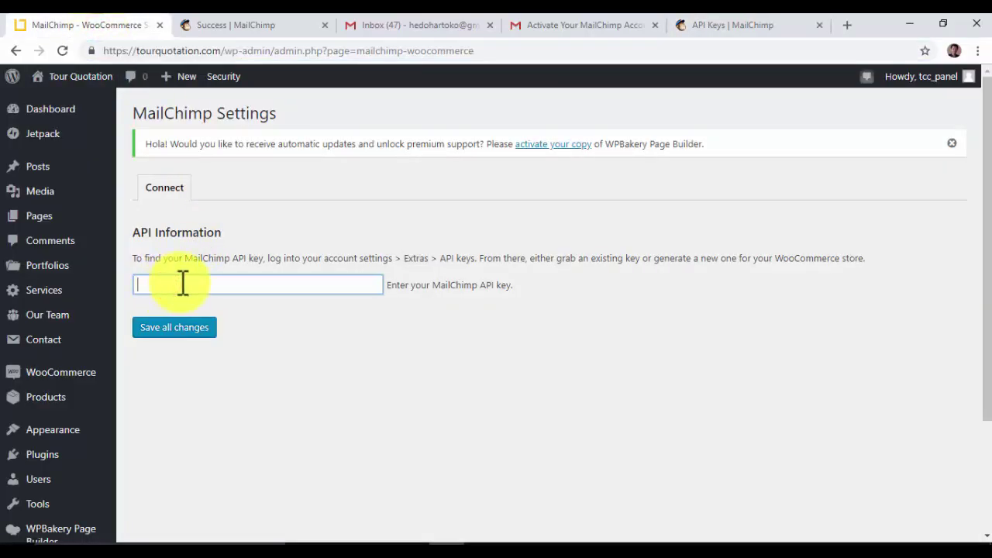
key(ctrl+v)
click(165, 327)
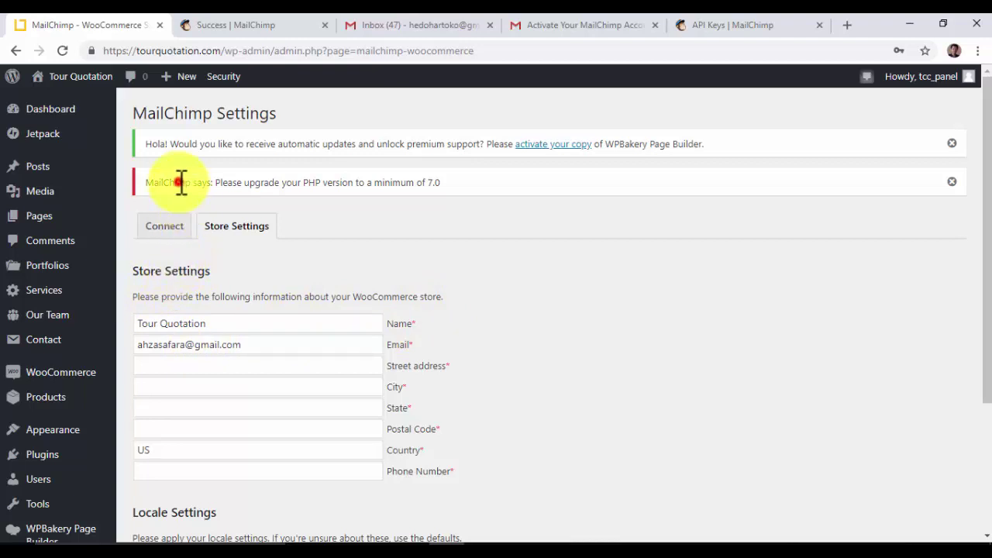
- Enter the store's street address, city, state and postal code
drag(180, 183, 442, 185)
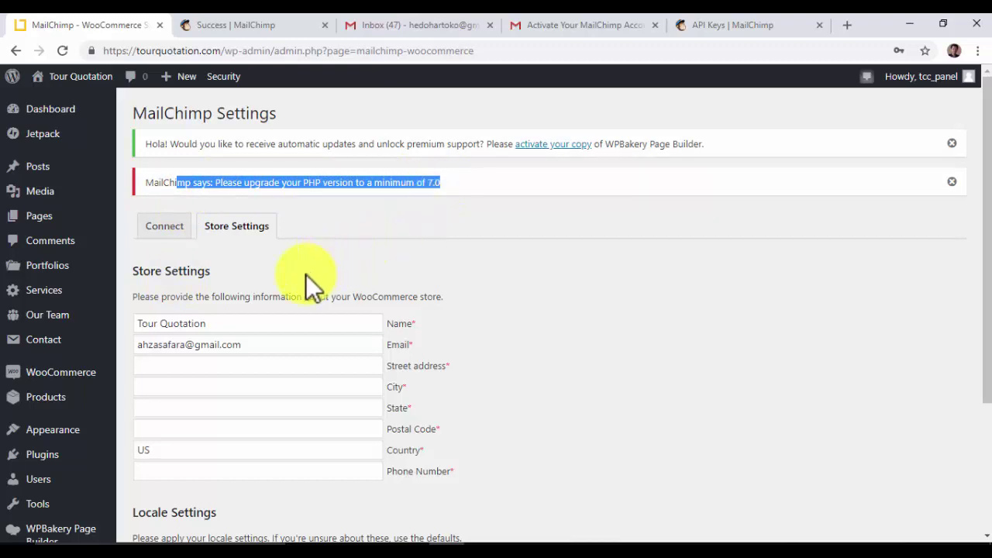
scroll(306, 275, down, 1)
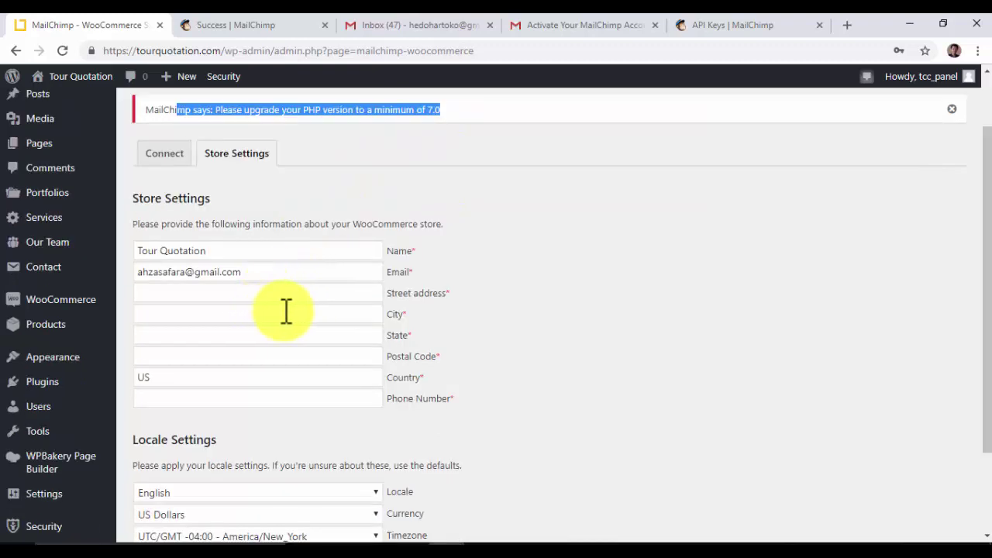
click(266, 292)
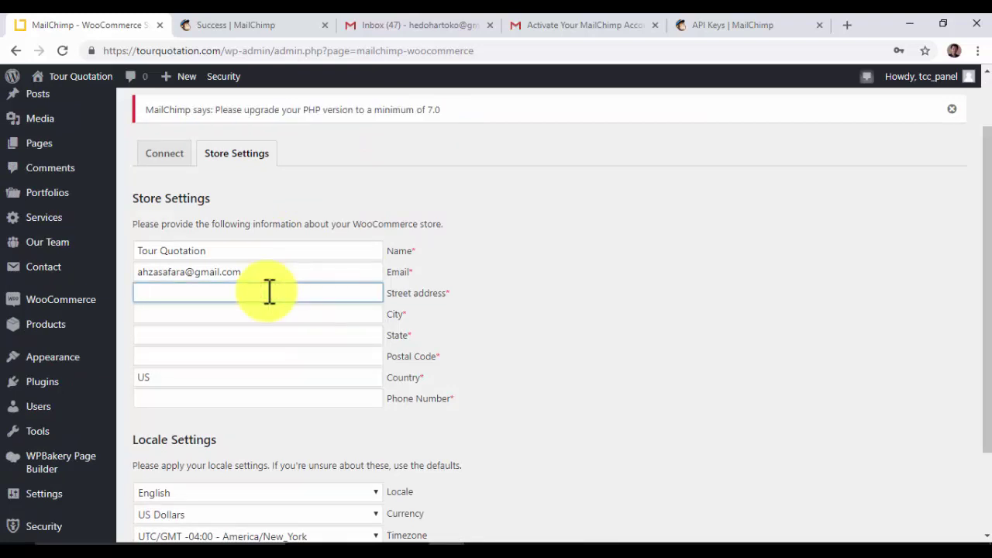
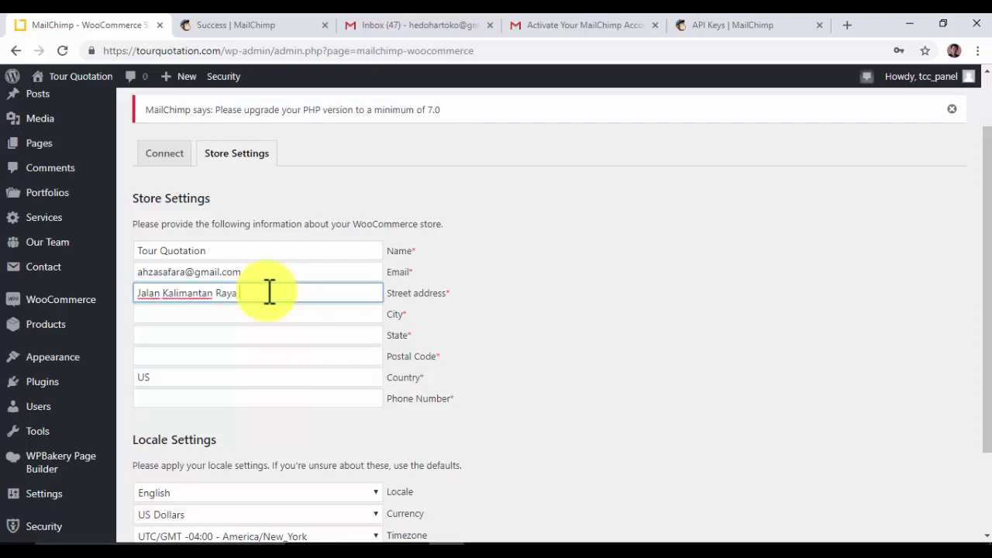
click(216, 312)
text(Ungaran)
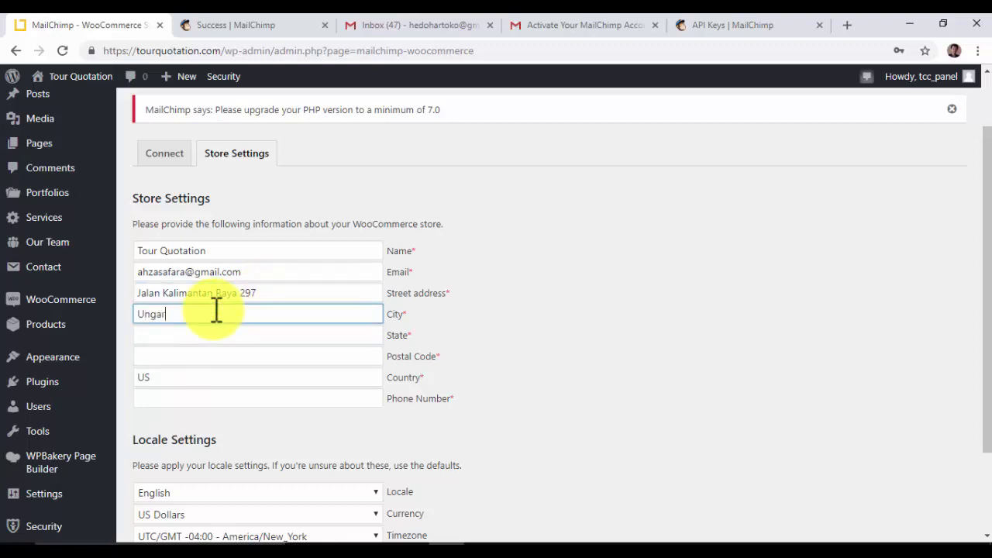
click(148, 334)
text(Jawa )
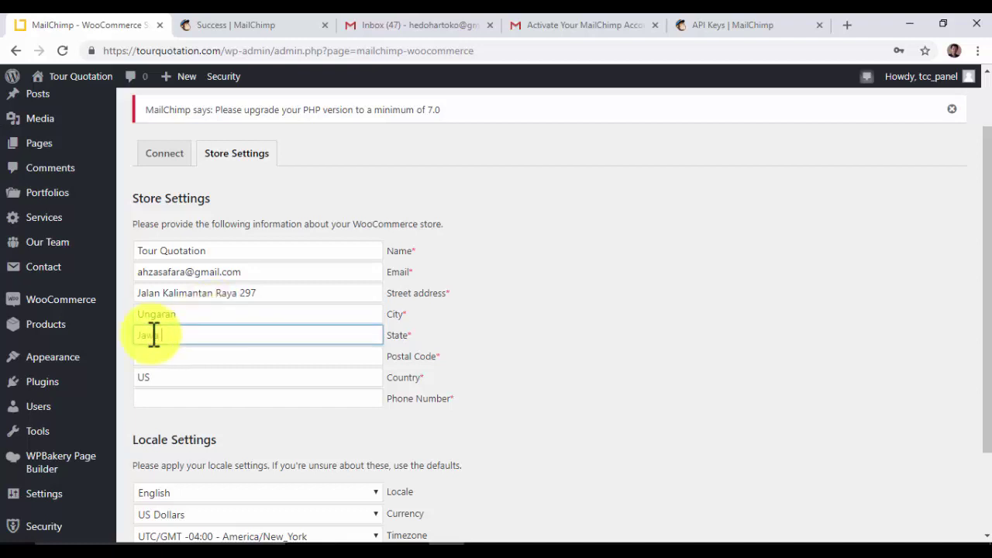
text(tengah)
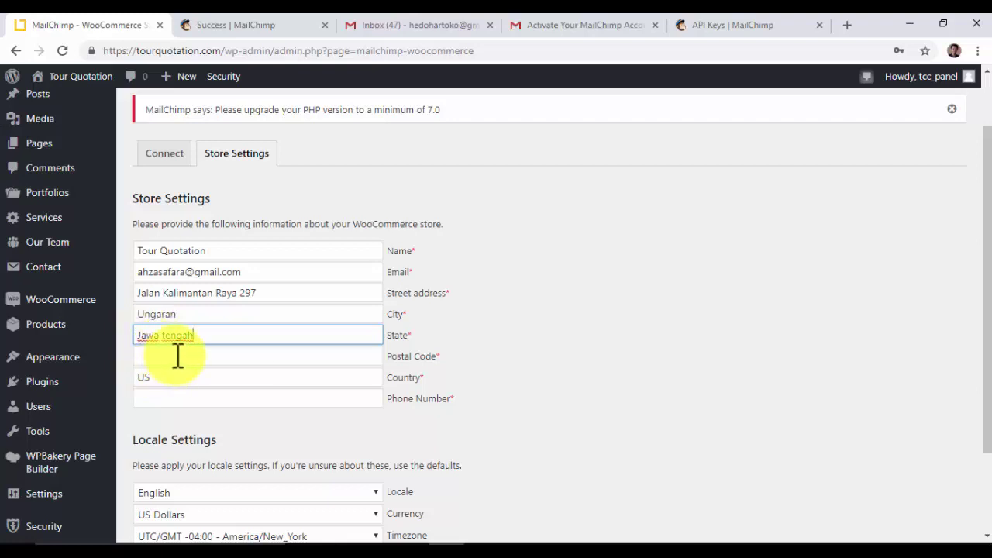
click(177, 355)
text(50519)
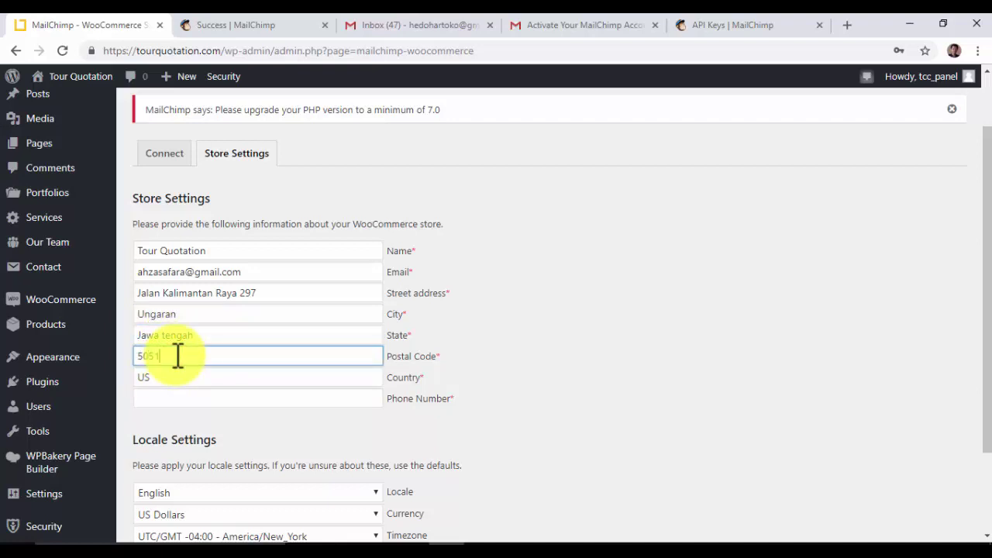
- Change the Country from US to ID and enter the store's phone number
click(172, 377)
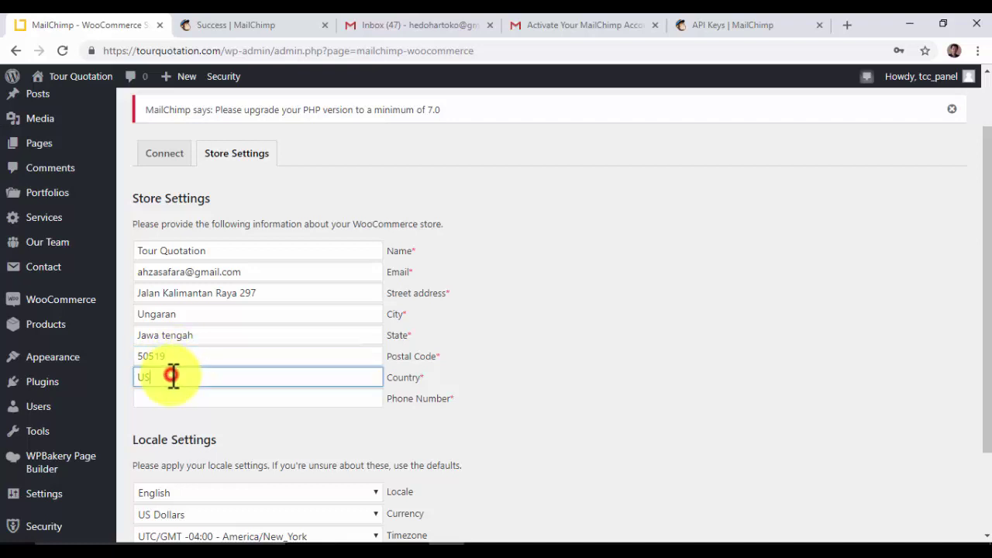
click(168, 378)
drag(137, 378, 210, 379)
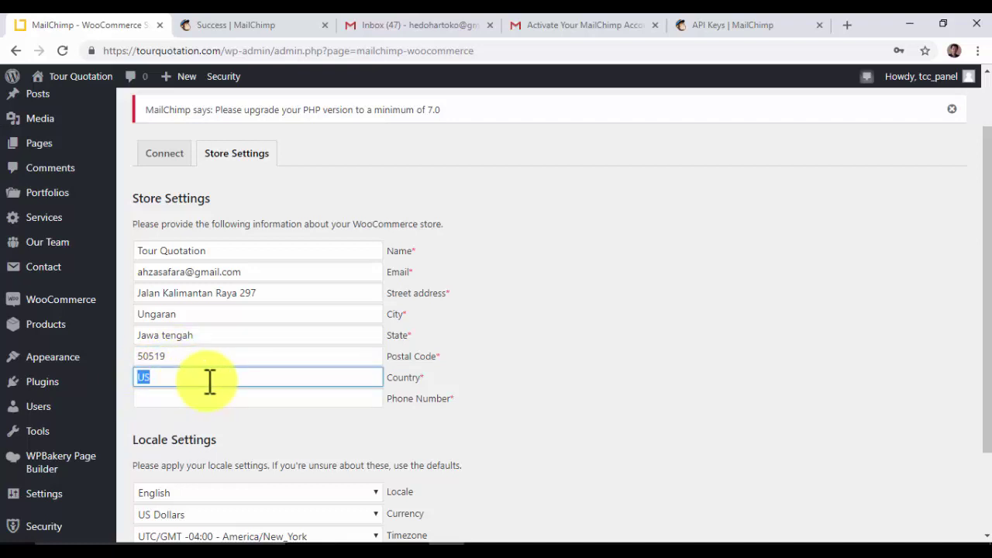
key(BackSpace)
text(ID)
click(171, 399)
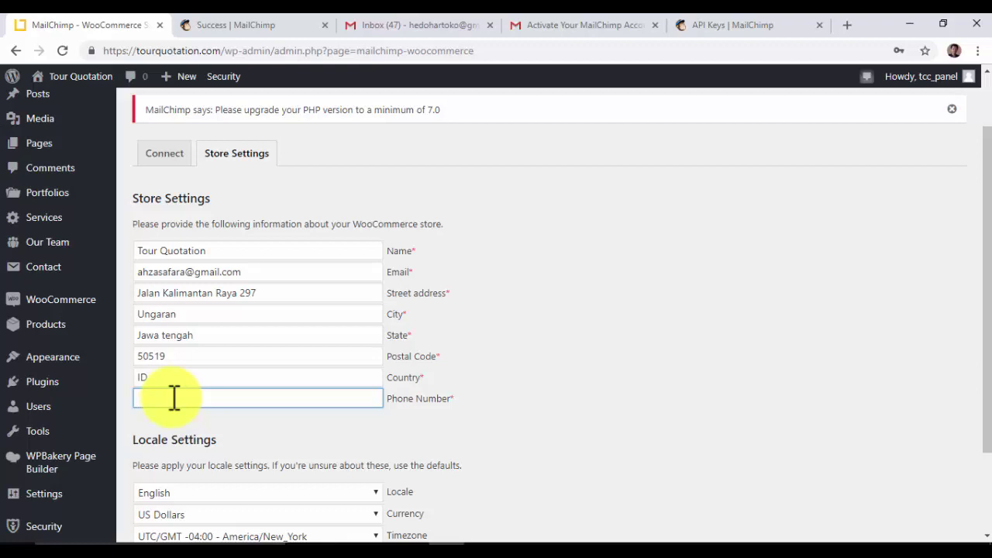
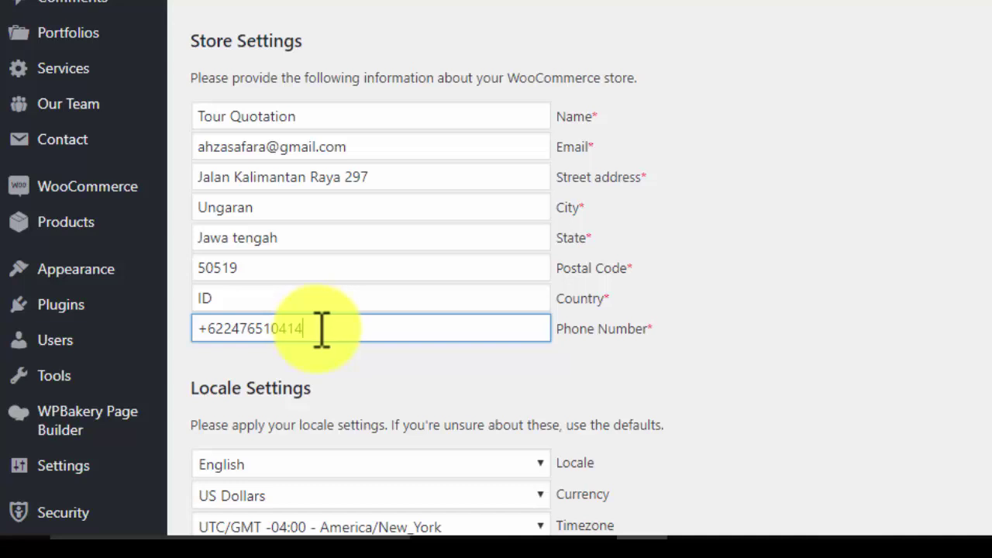
scroll(322, 329, down, 2)
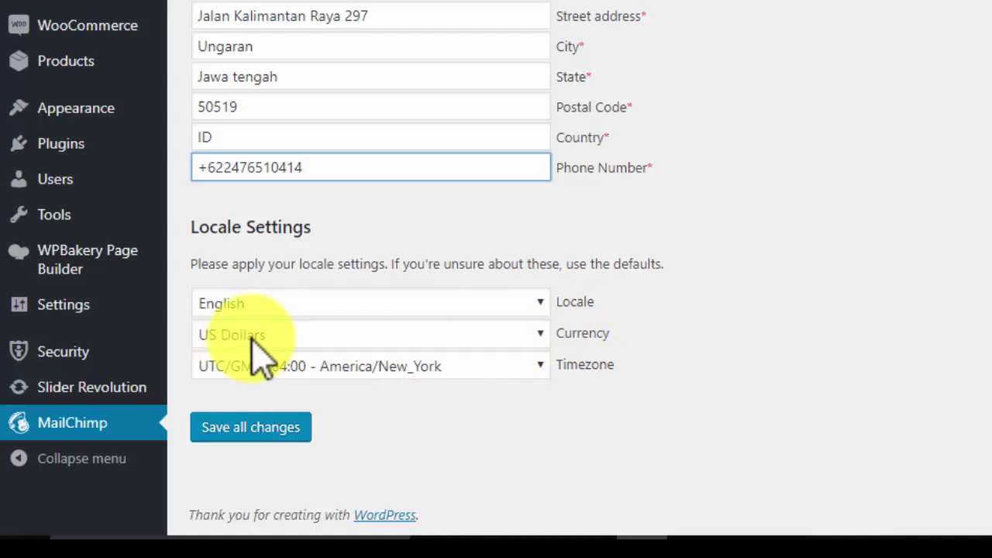
- Set the Locale to Indonesian
click(543, 304)
scroll(422, 167, down, 5)
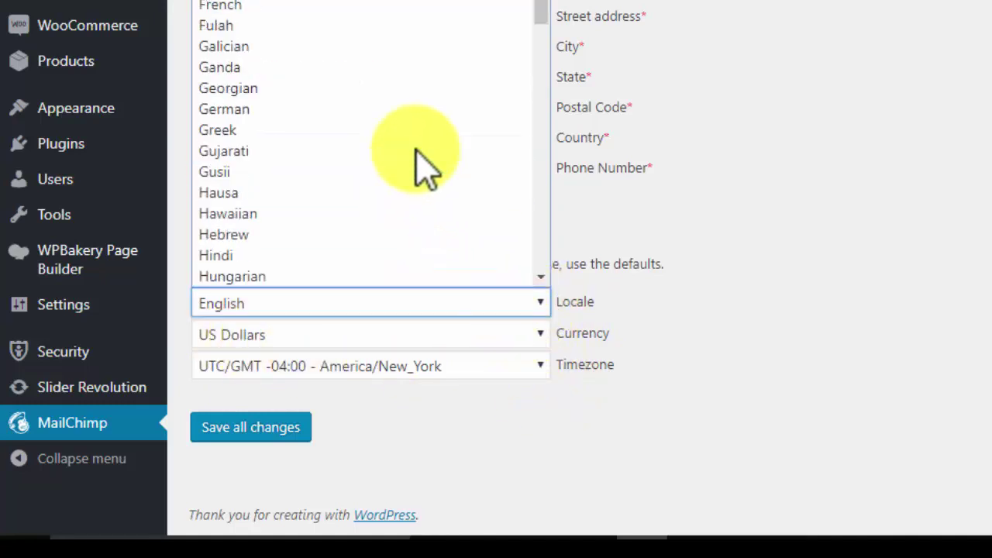
scroll(422, 167, down, 20)
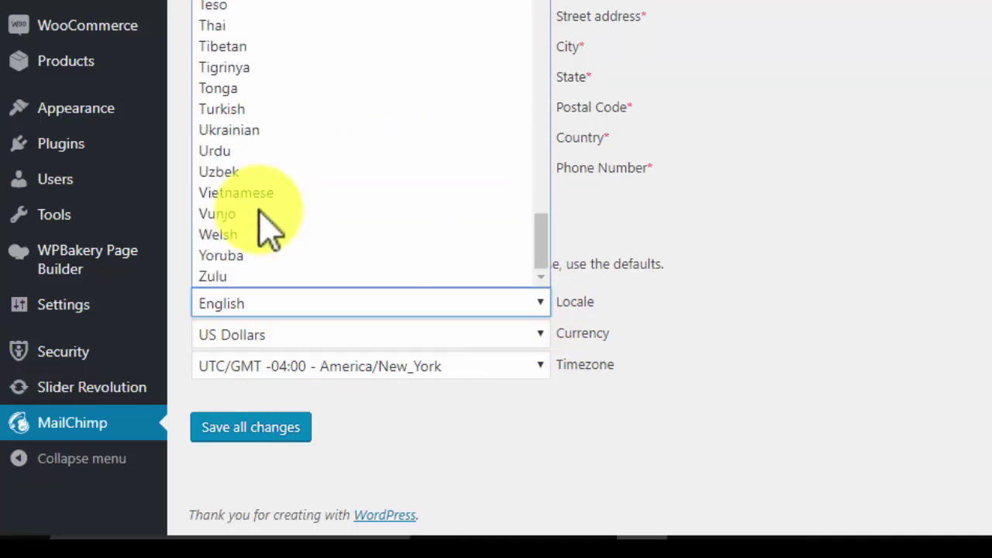
scroll(262, 214, up, 20)
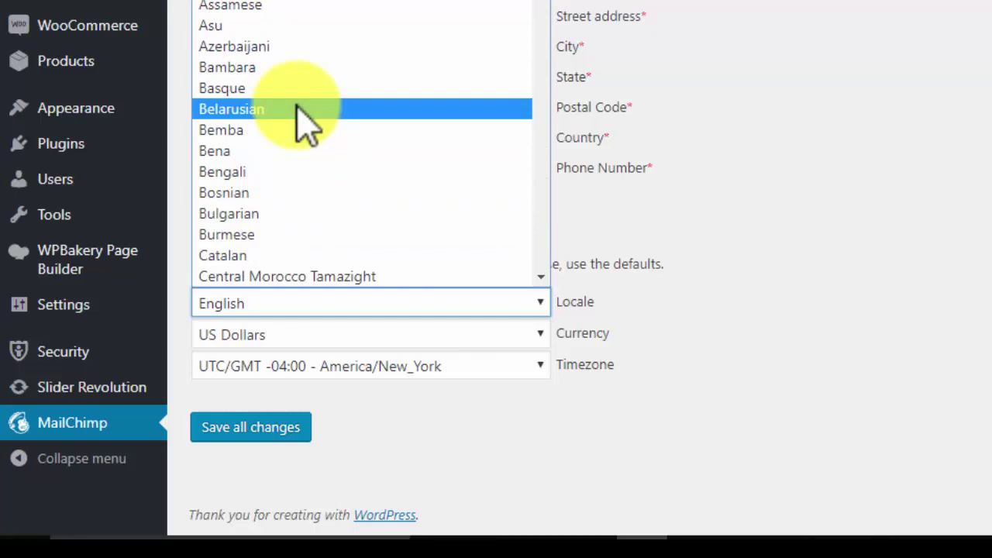
scroll(297, 109, down, 10)
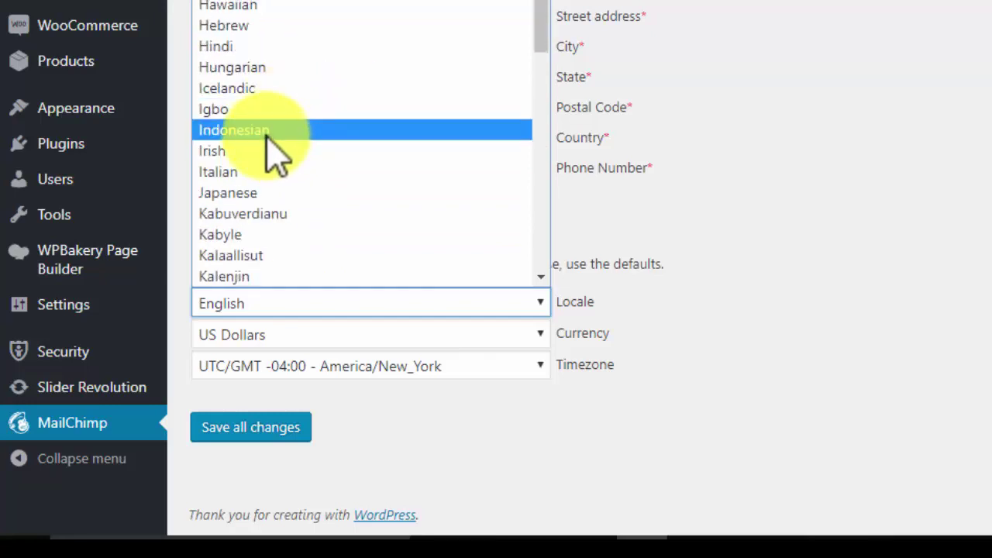
click(267, 134)
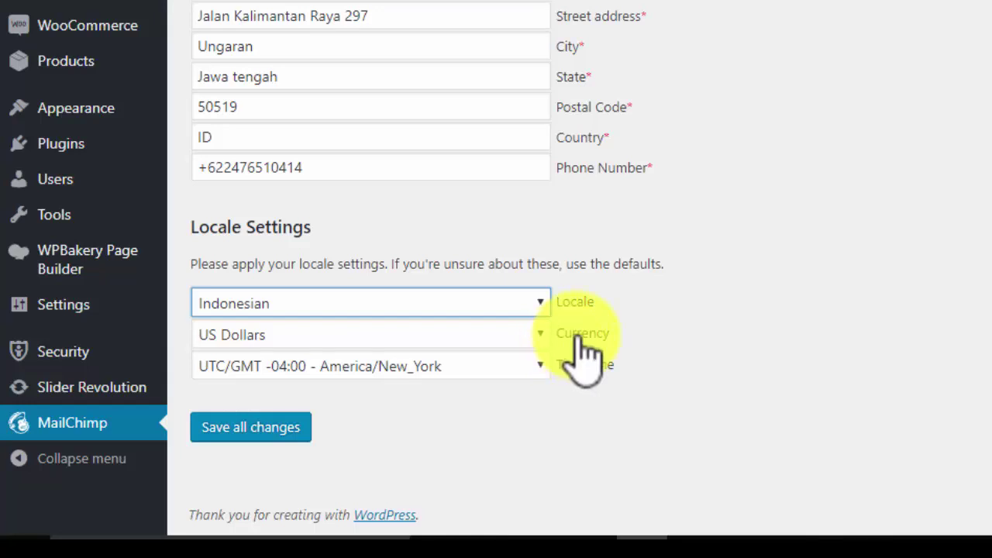
- Set the timezone to UTC/GMT +07:00 - Asia/Ho_Chi_Minh and save all changes
click(540, 366)
scroll(352, 248, down, 3)
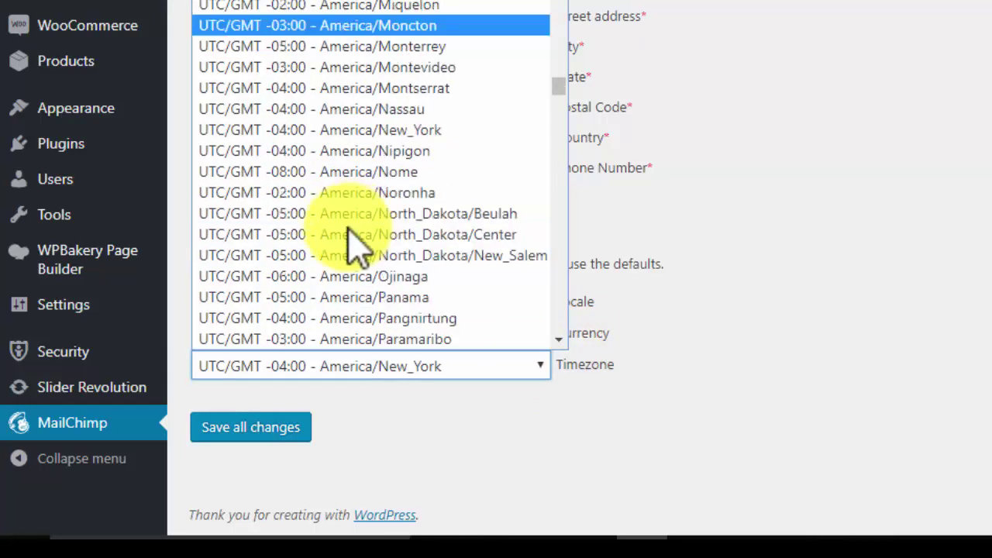
scroll(353, 248, down, 20)
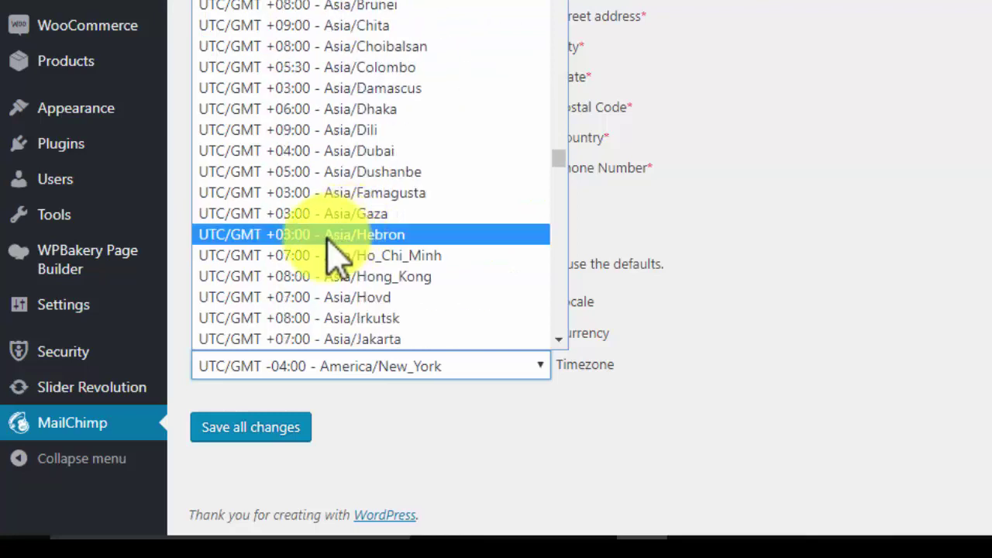
click(288, 255)
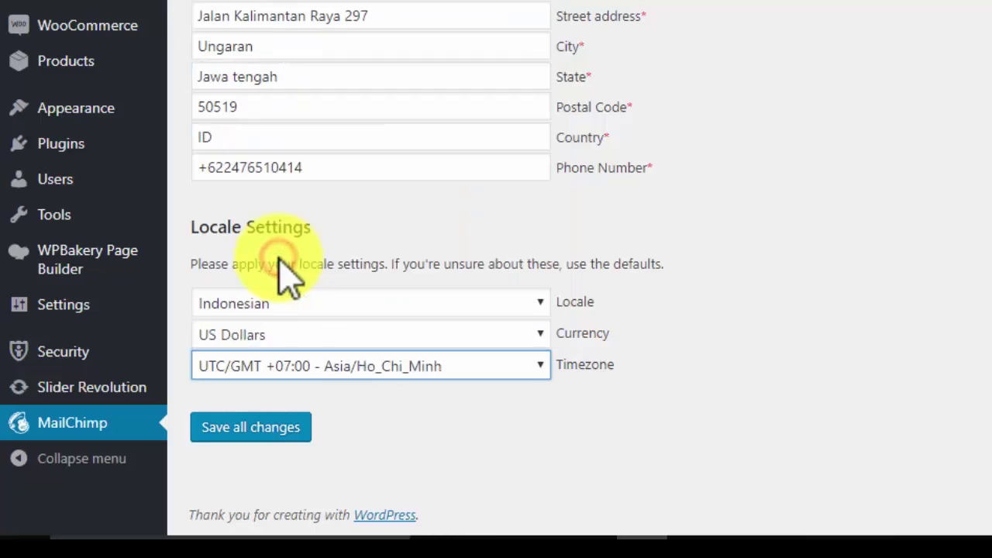
click(250, 429)
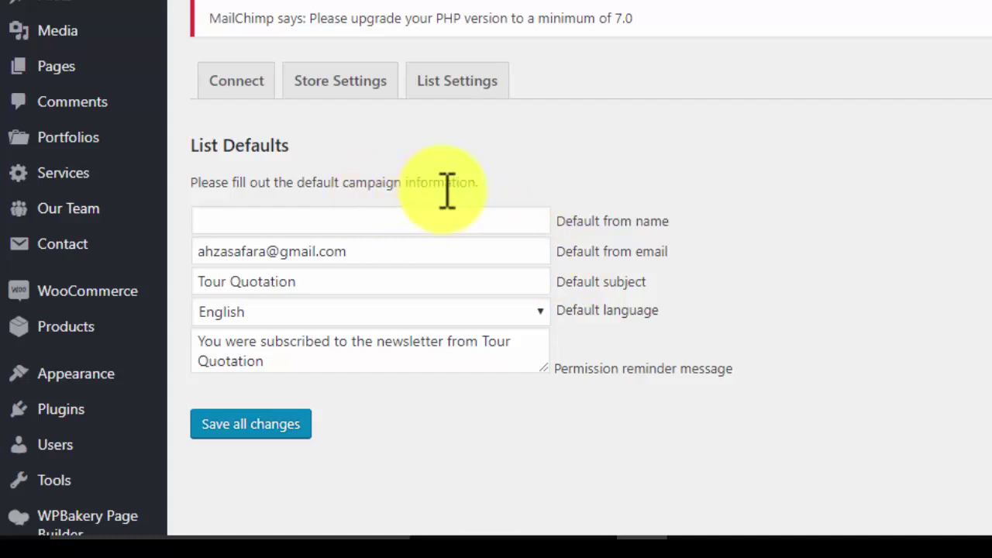
- Open the List Settings tab and review its list sync and opt-in options
click(455, 83)
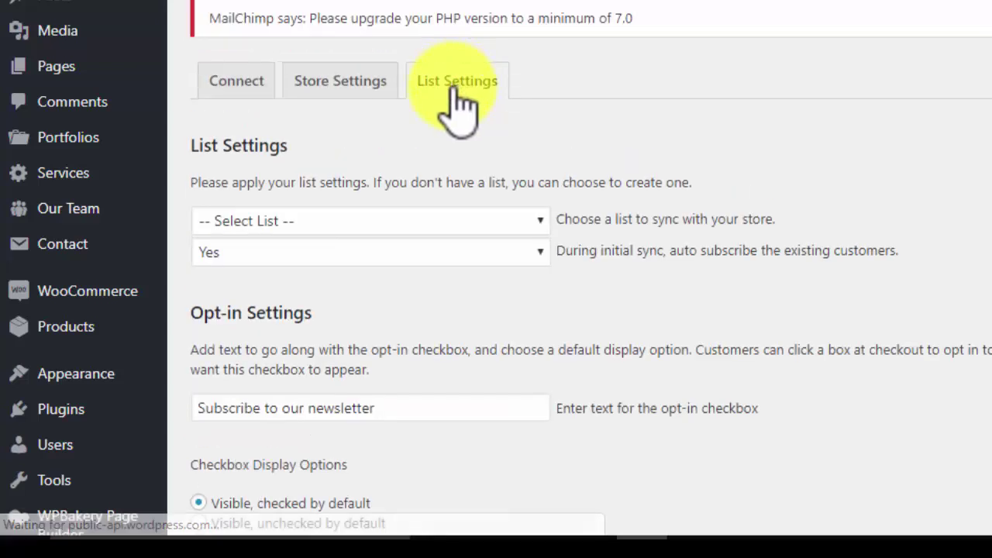
scroll(460, 259, down, 3)
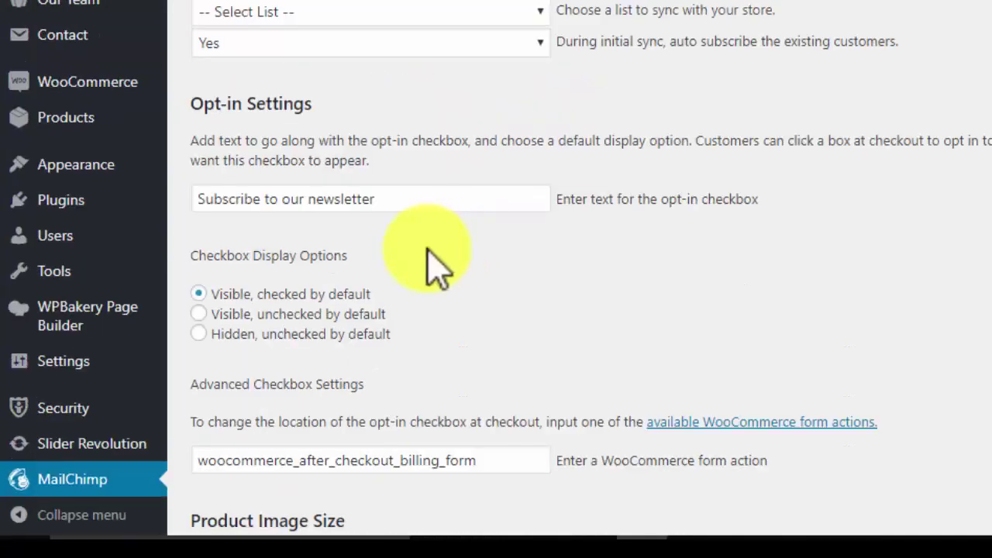
scroll(341, 155, up, 3)
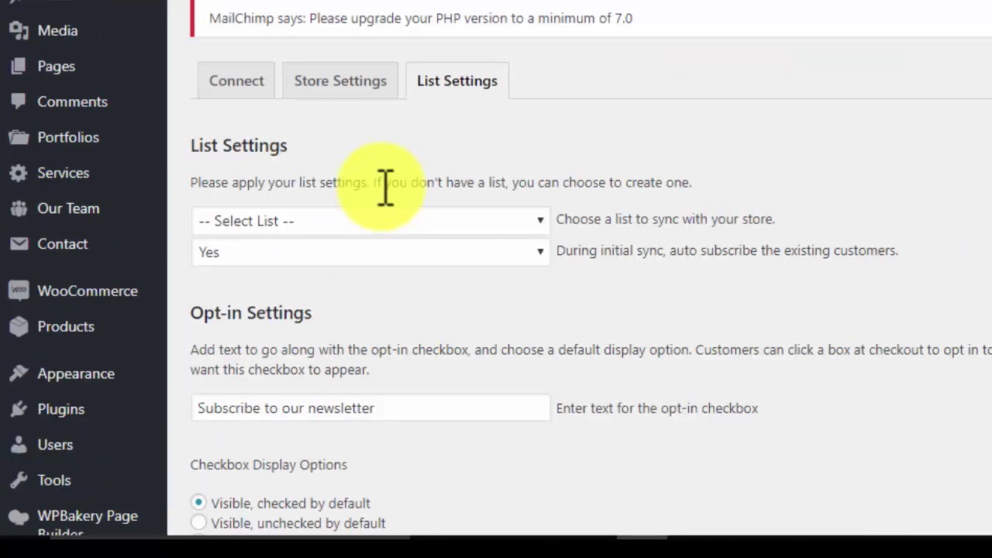